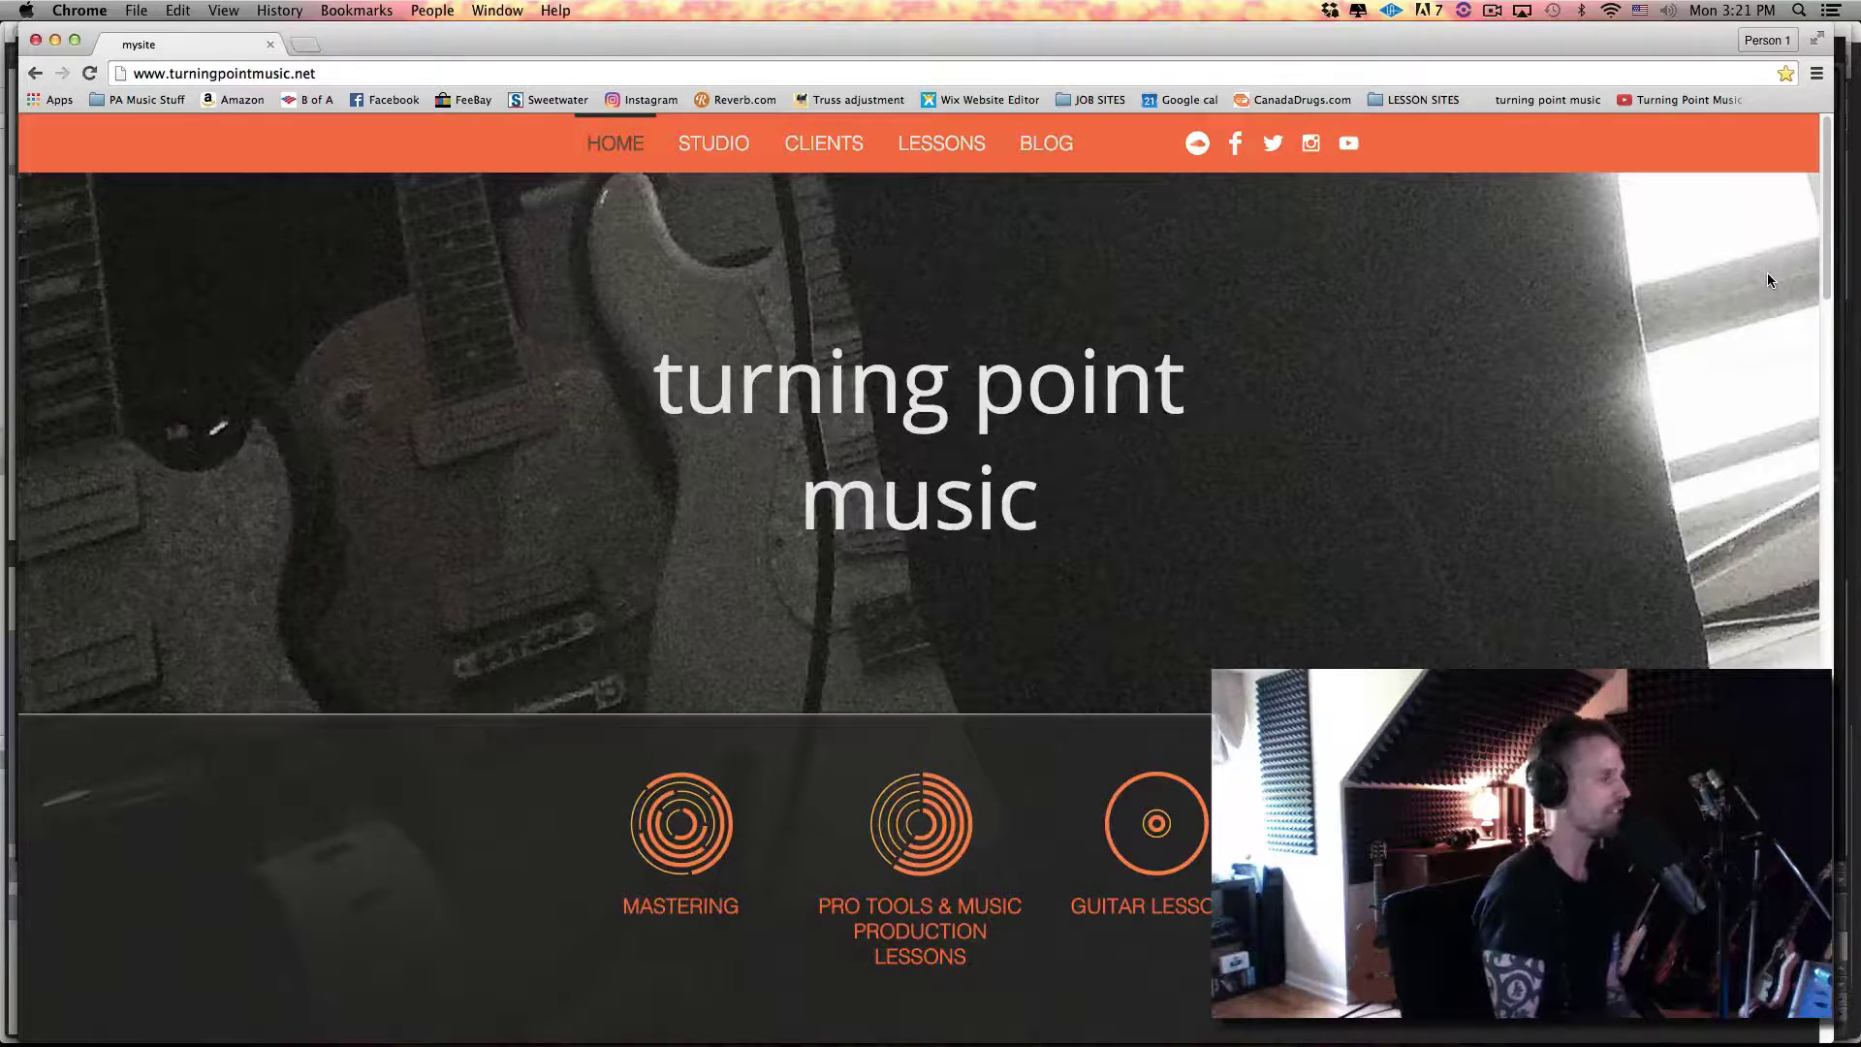
# Switch to Pro Tools, zoom into the start of the timeline and select the first IVORY 1 clip
pyautogui.press('super+Tab')
pyautogui.press('super+Tab')
pyautogui.press('super+Tab')
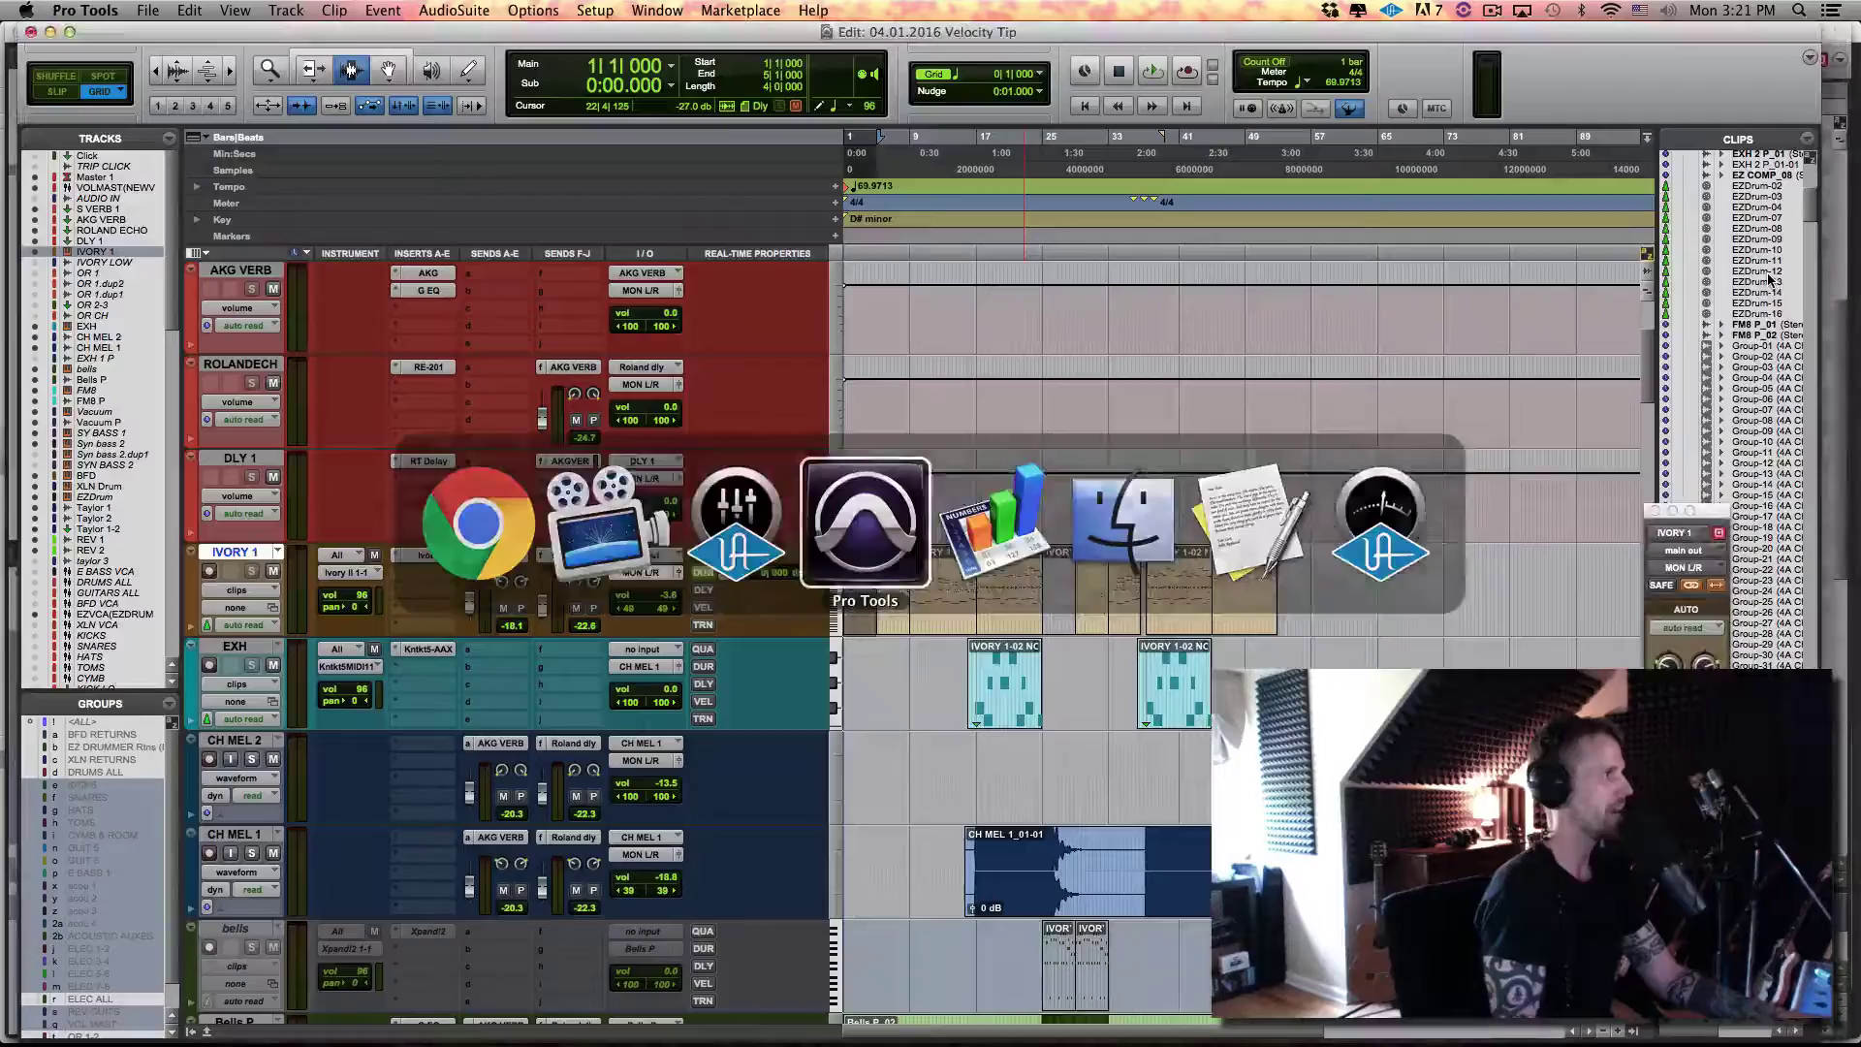
pyautogui.press('super+bracketright')
pyautogui.press('super+bracketright')
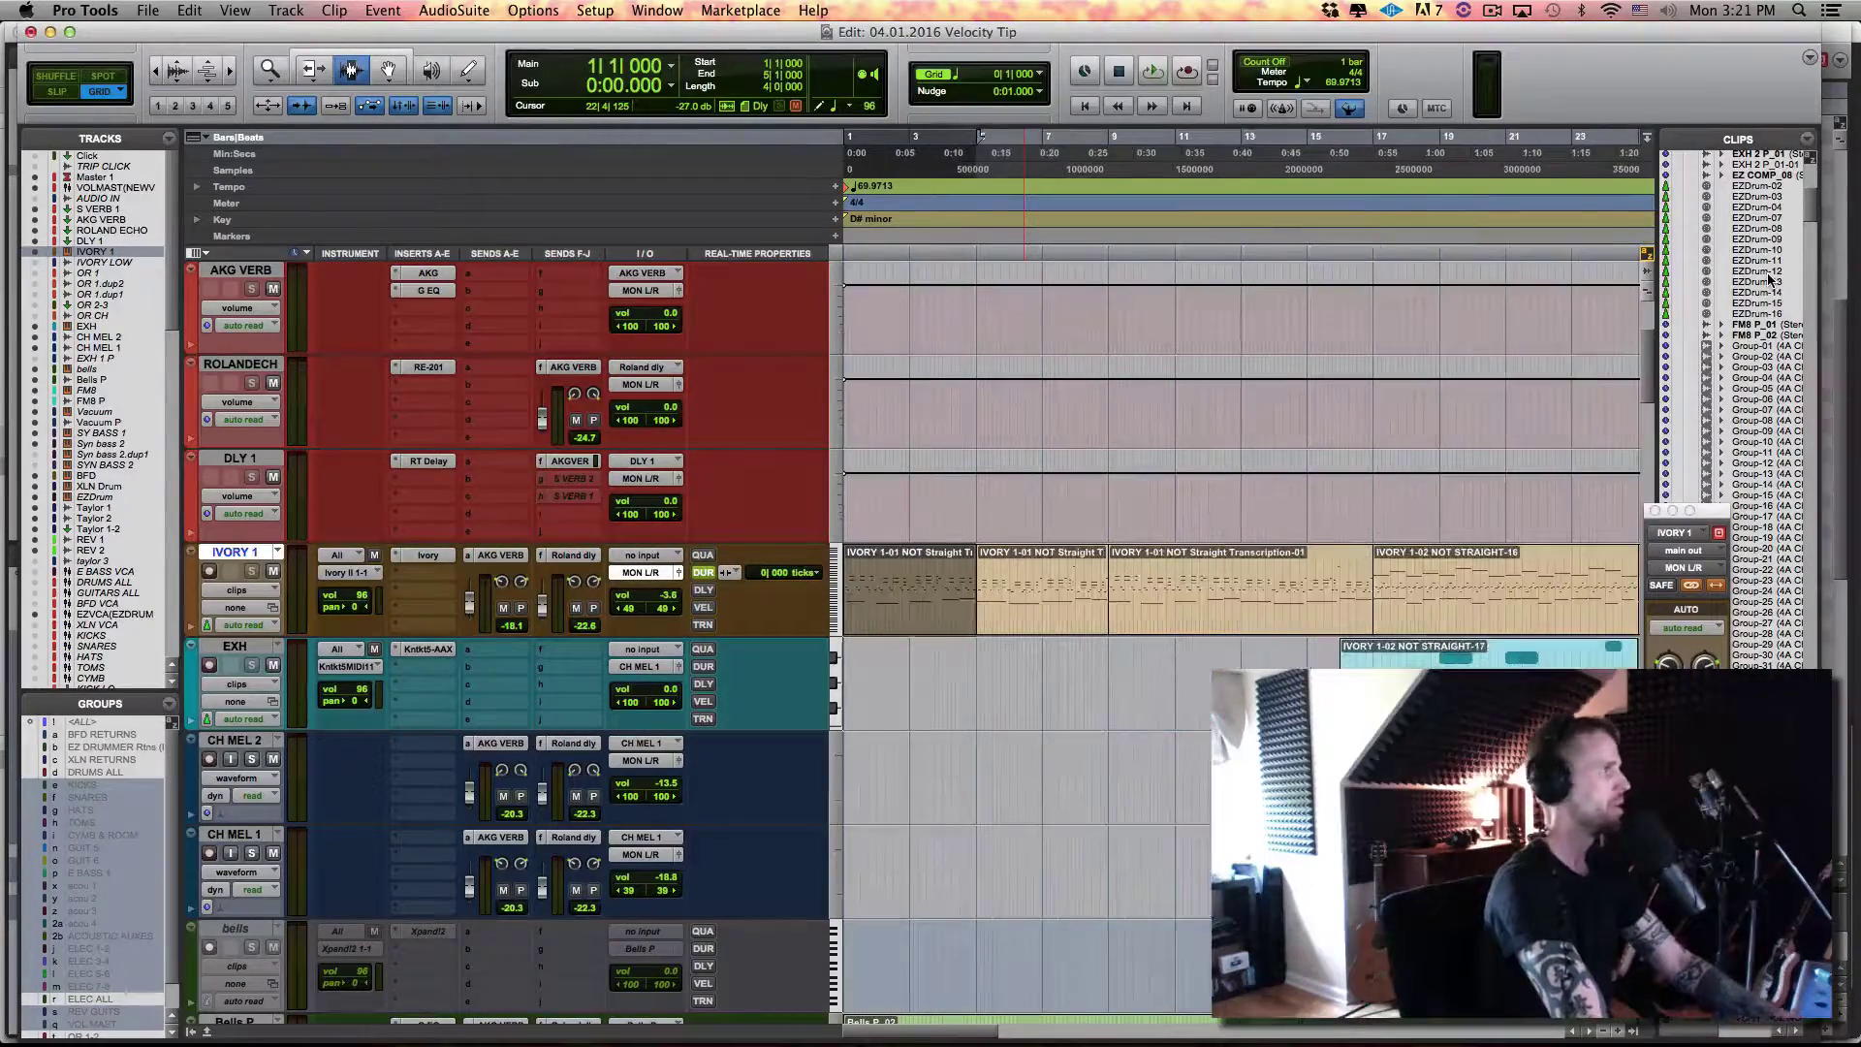
pyautogui.click(889, 593)
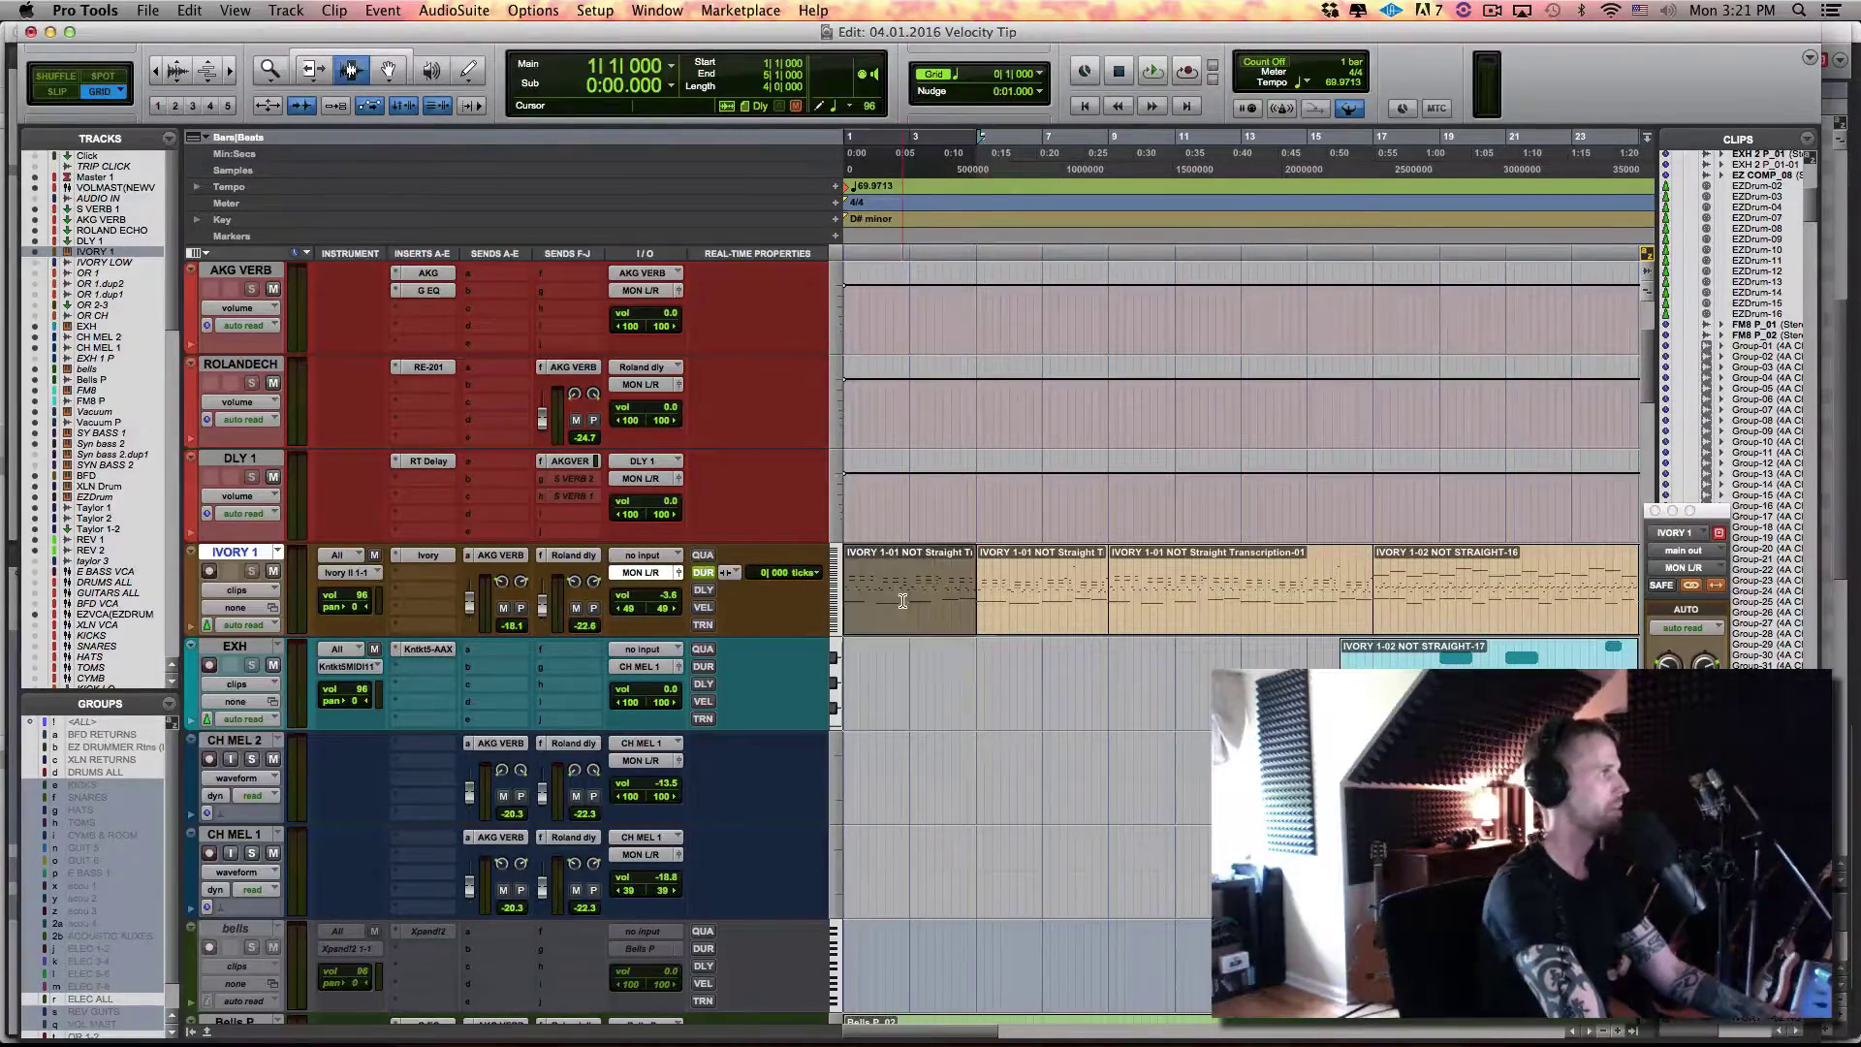
# Open the Ivory II instrument window, move it up and left, then close it
pyautogui.click(430, 556)
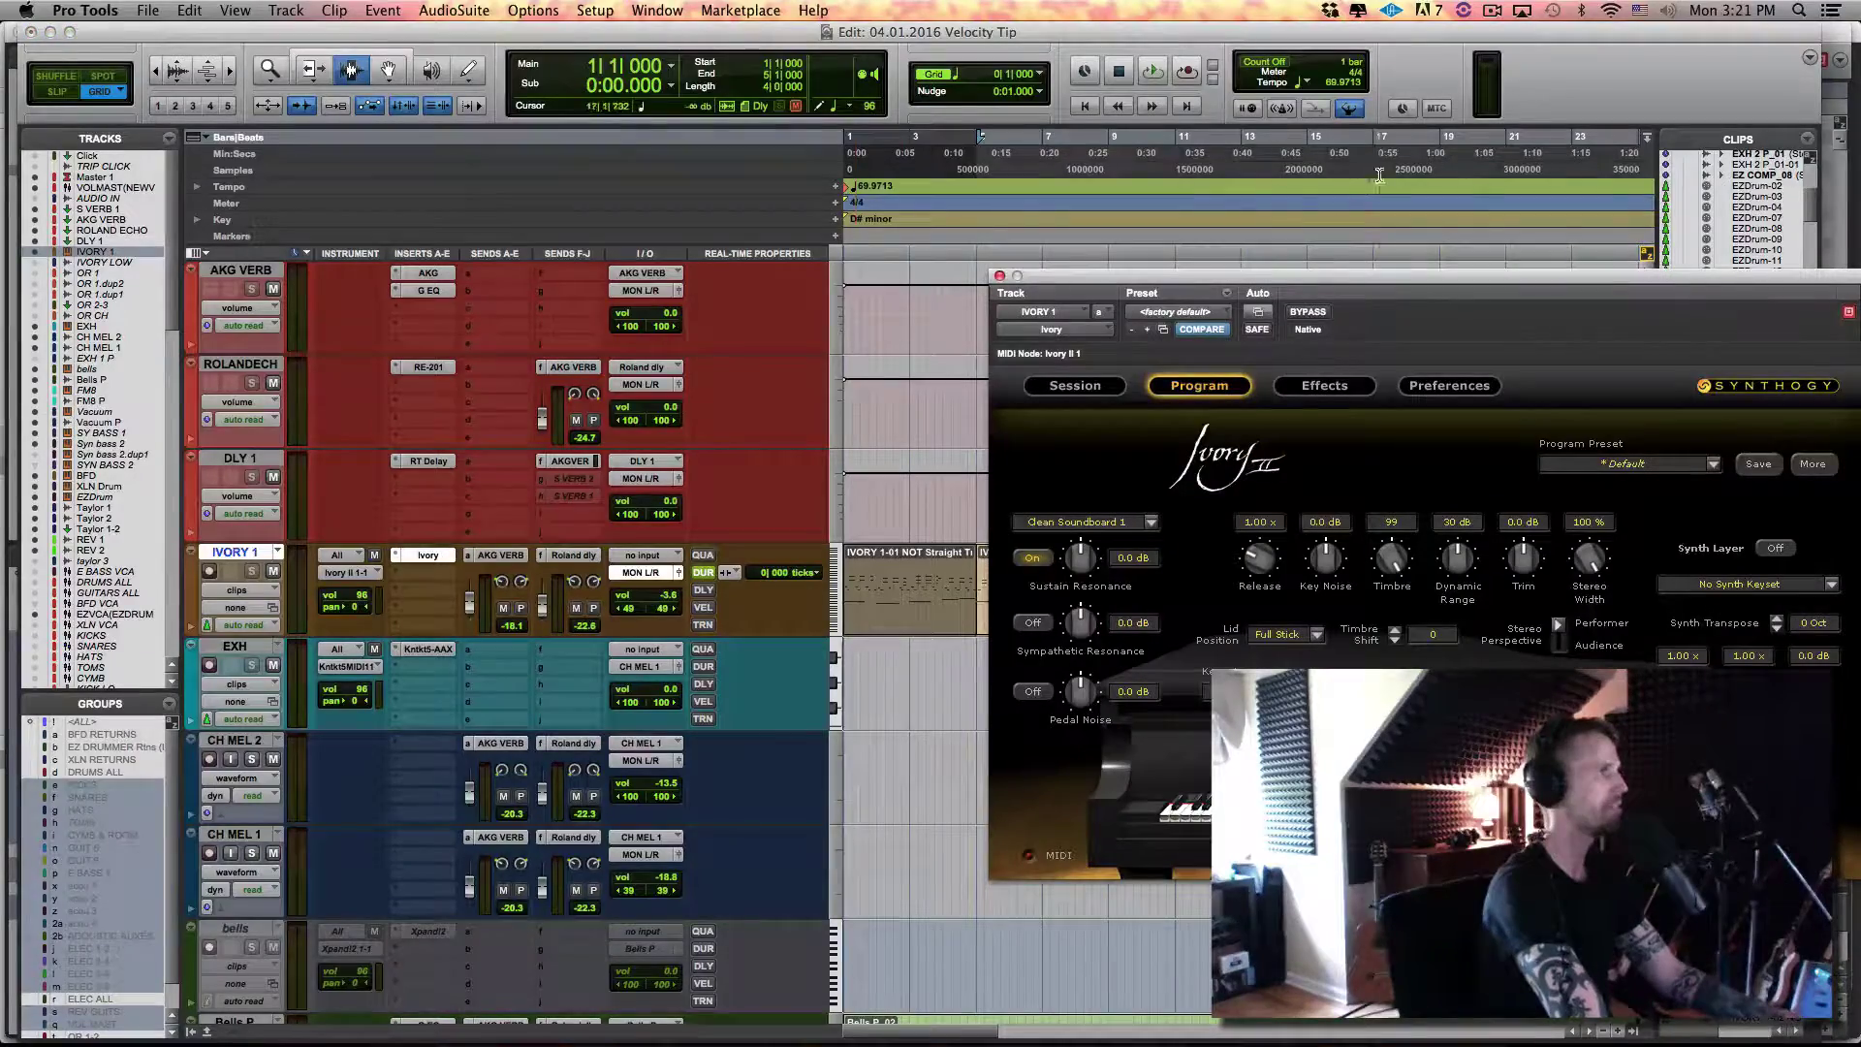
pyautogui.moveTo(1178, 279); pyautogui.dragTo(922, 204)
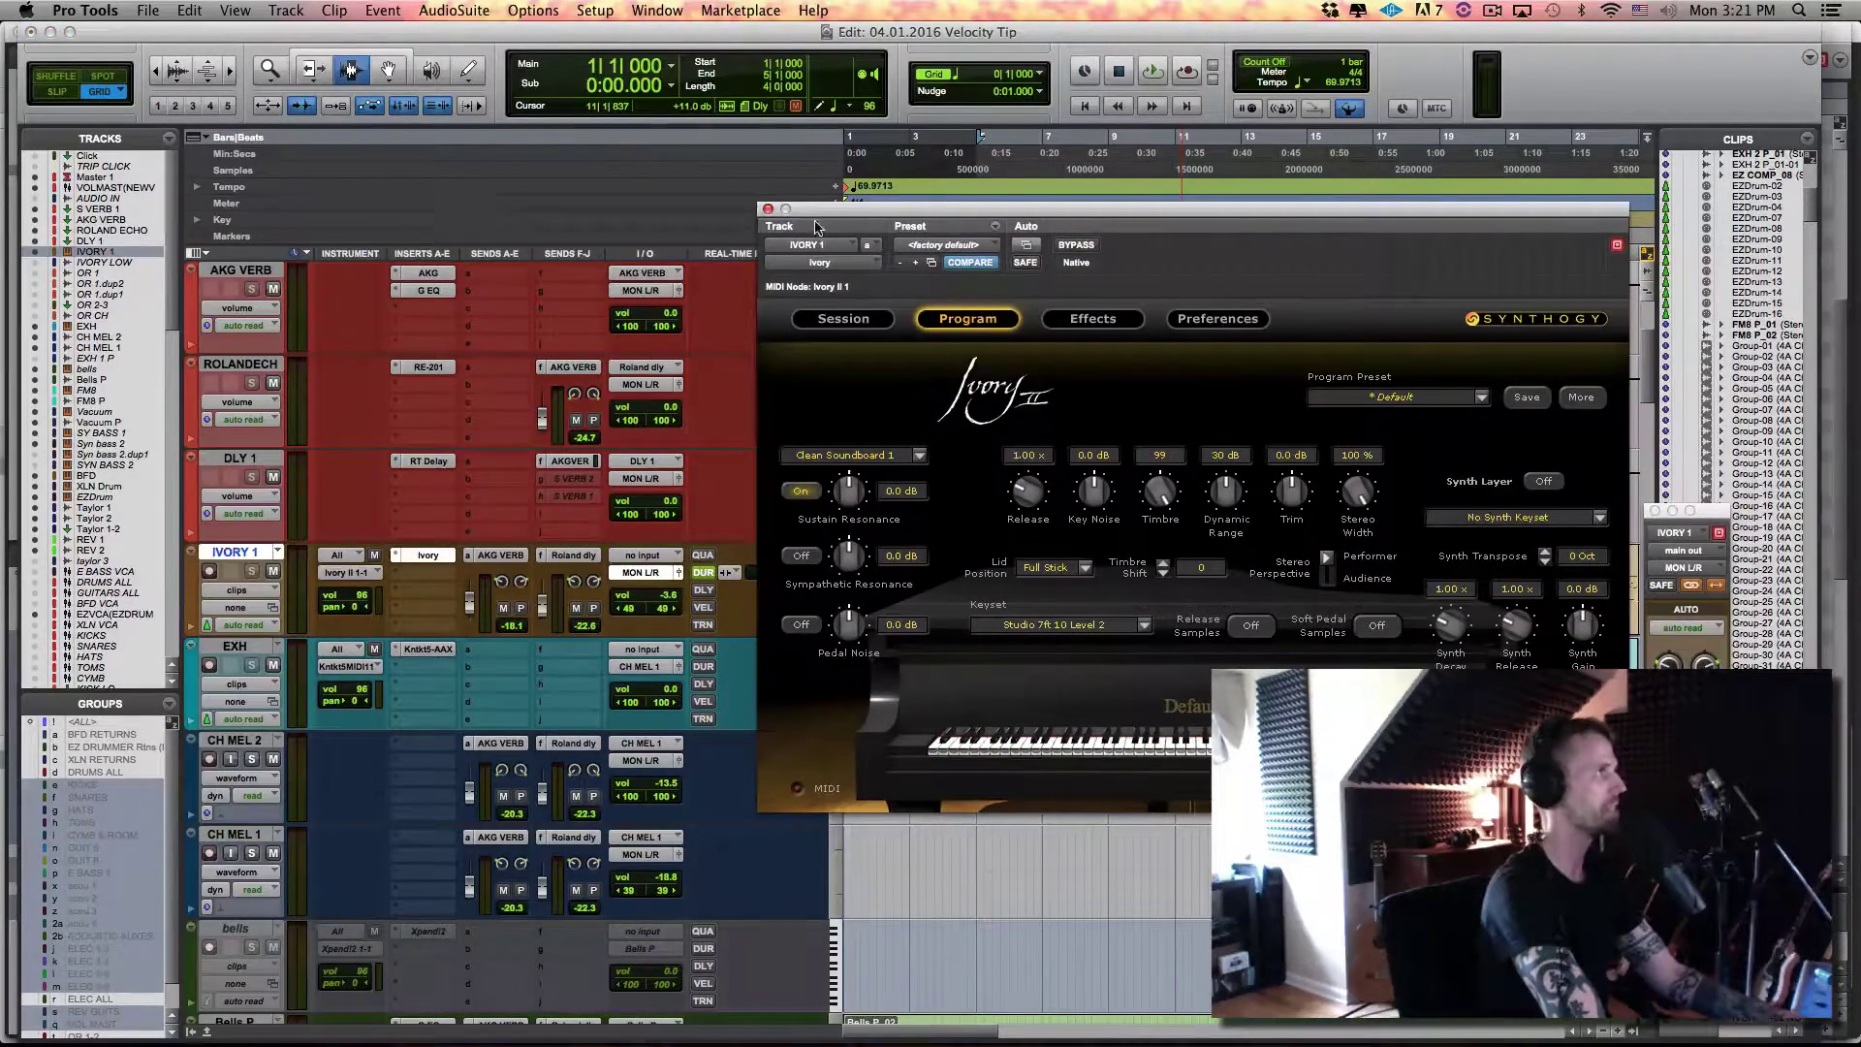
pyautogui.click(763, 206)
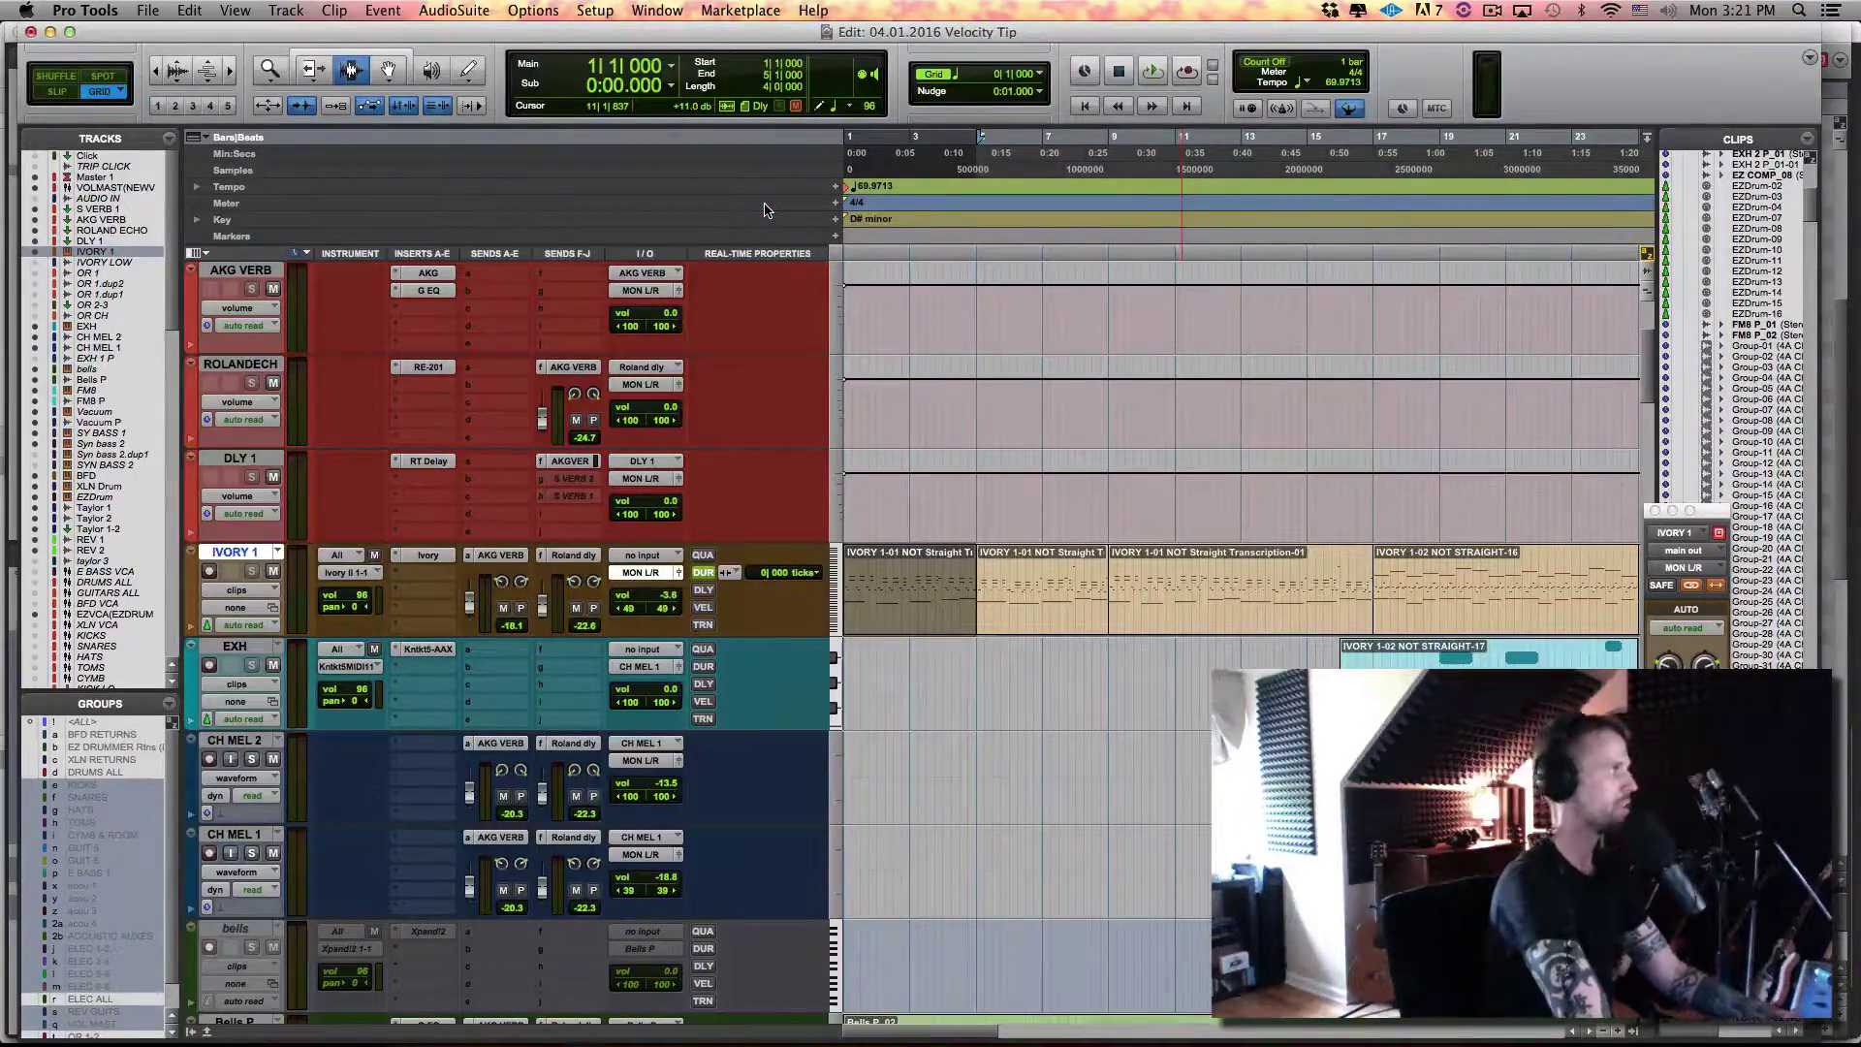
# Open IVORY 1 in the MIDI Editor, frame bars 1–10 and play the selected first four bars
pyautogui.doubleClick(873, 582)
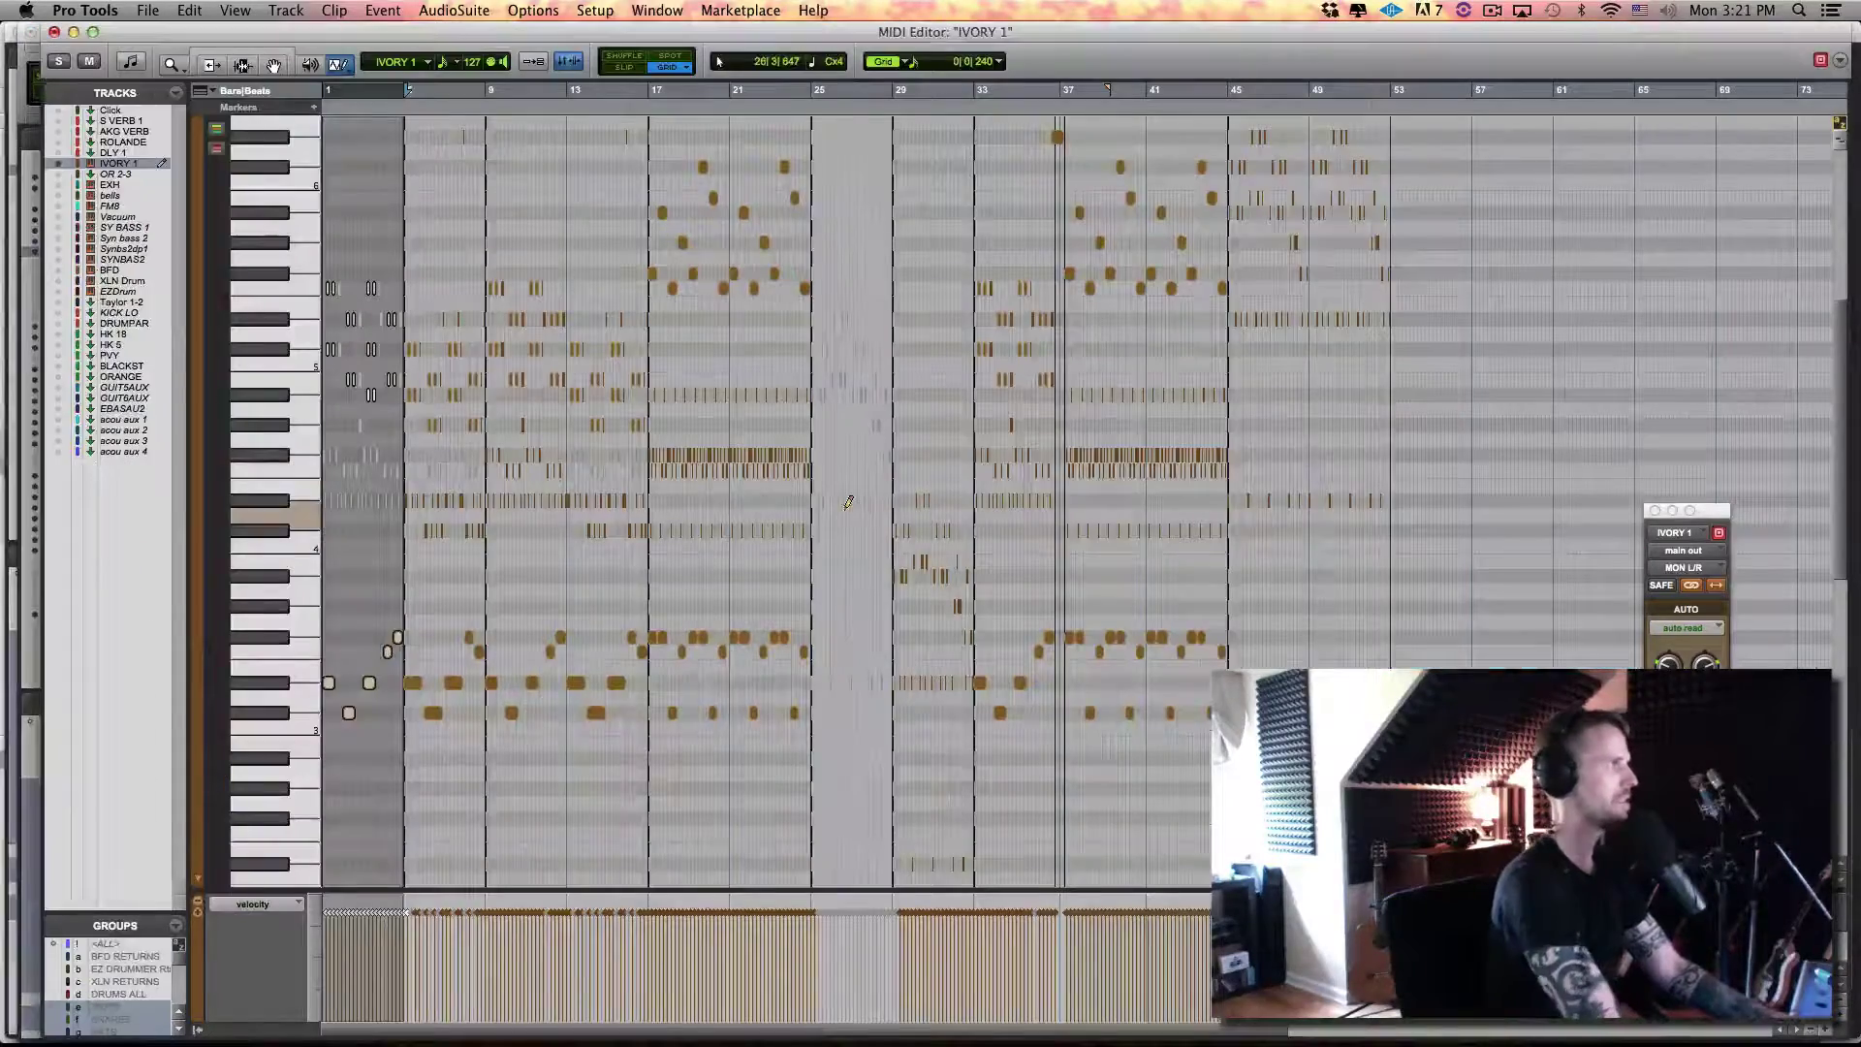
pyautogui.press('super+bracketright')
pyautogui.press('super+bracketright')
pyautogui.press('super+bracketright')
pyautogui.press('super+bracketright')
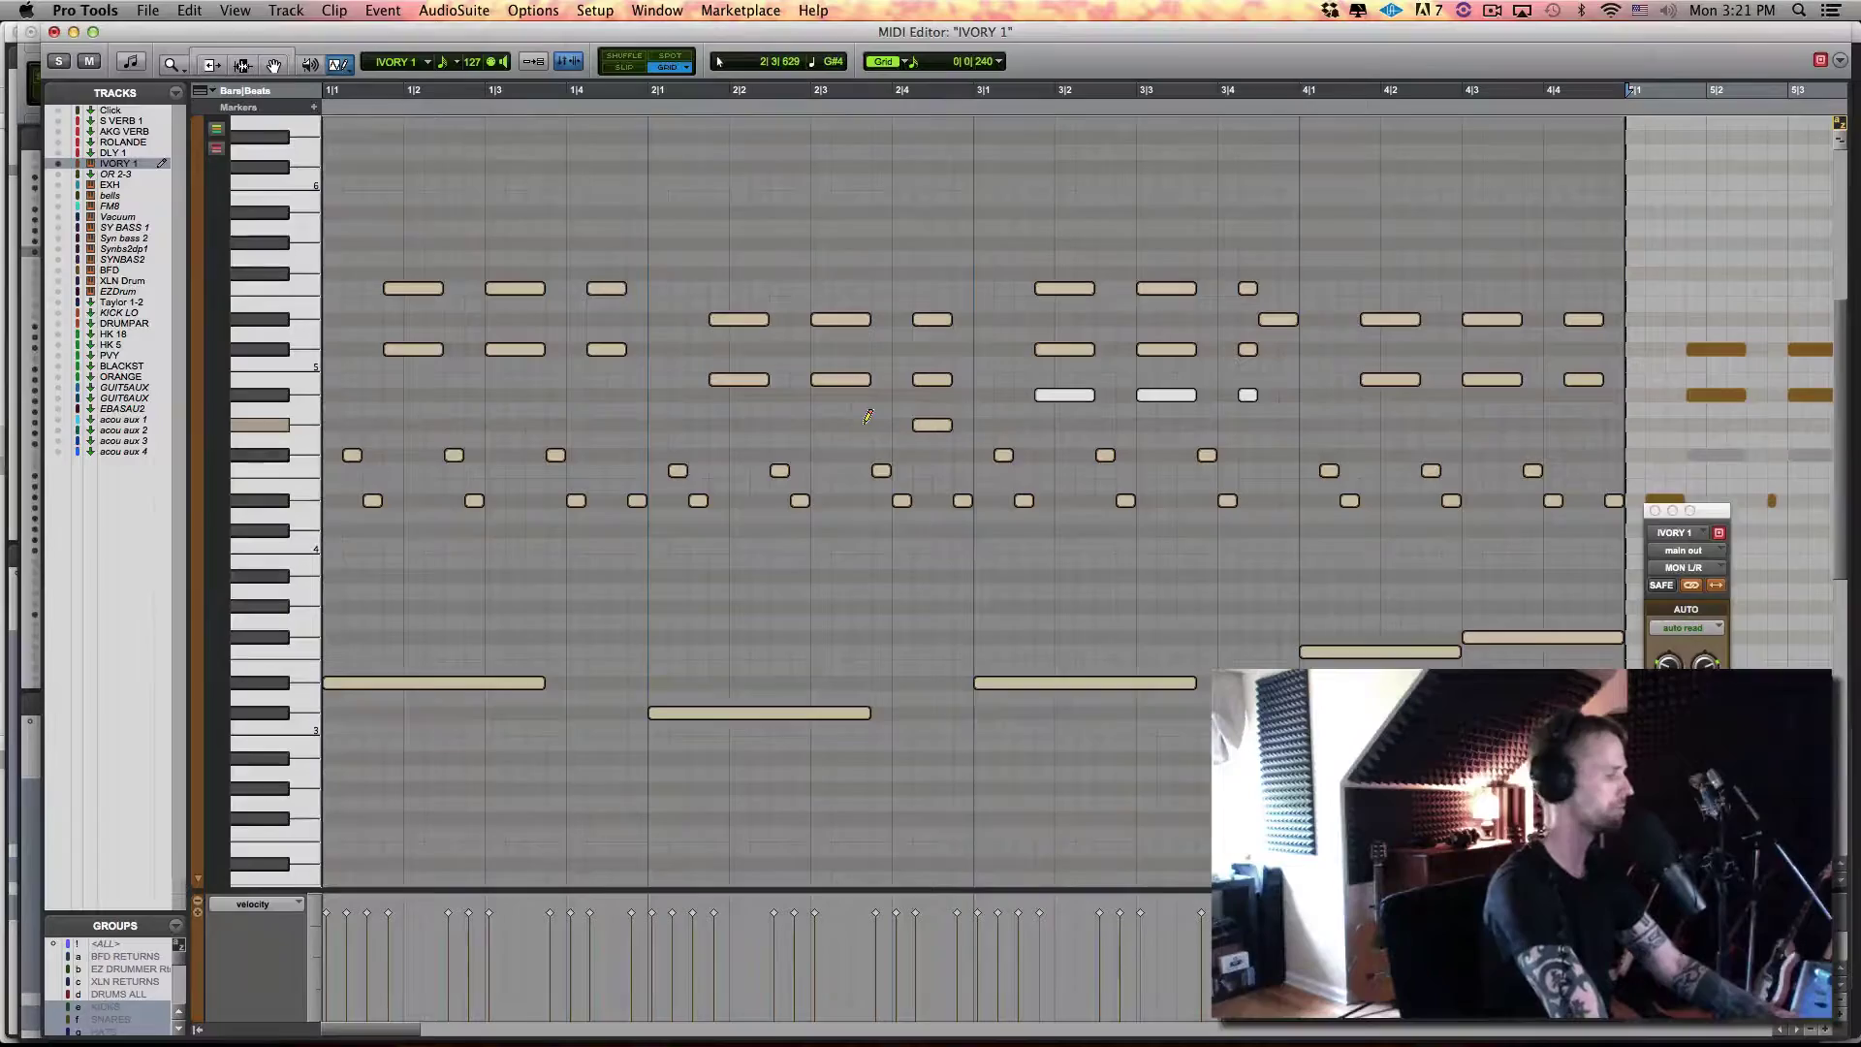
pyautogui.press('super+bracketleft')
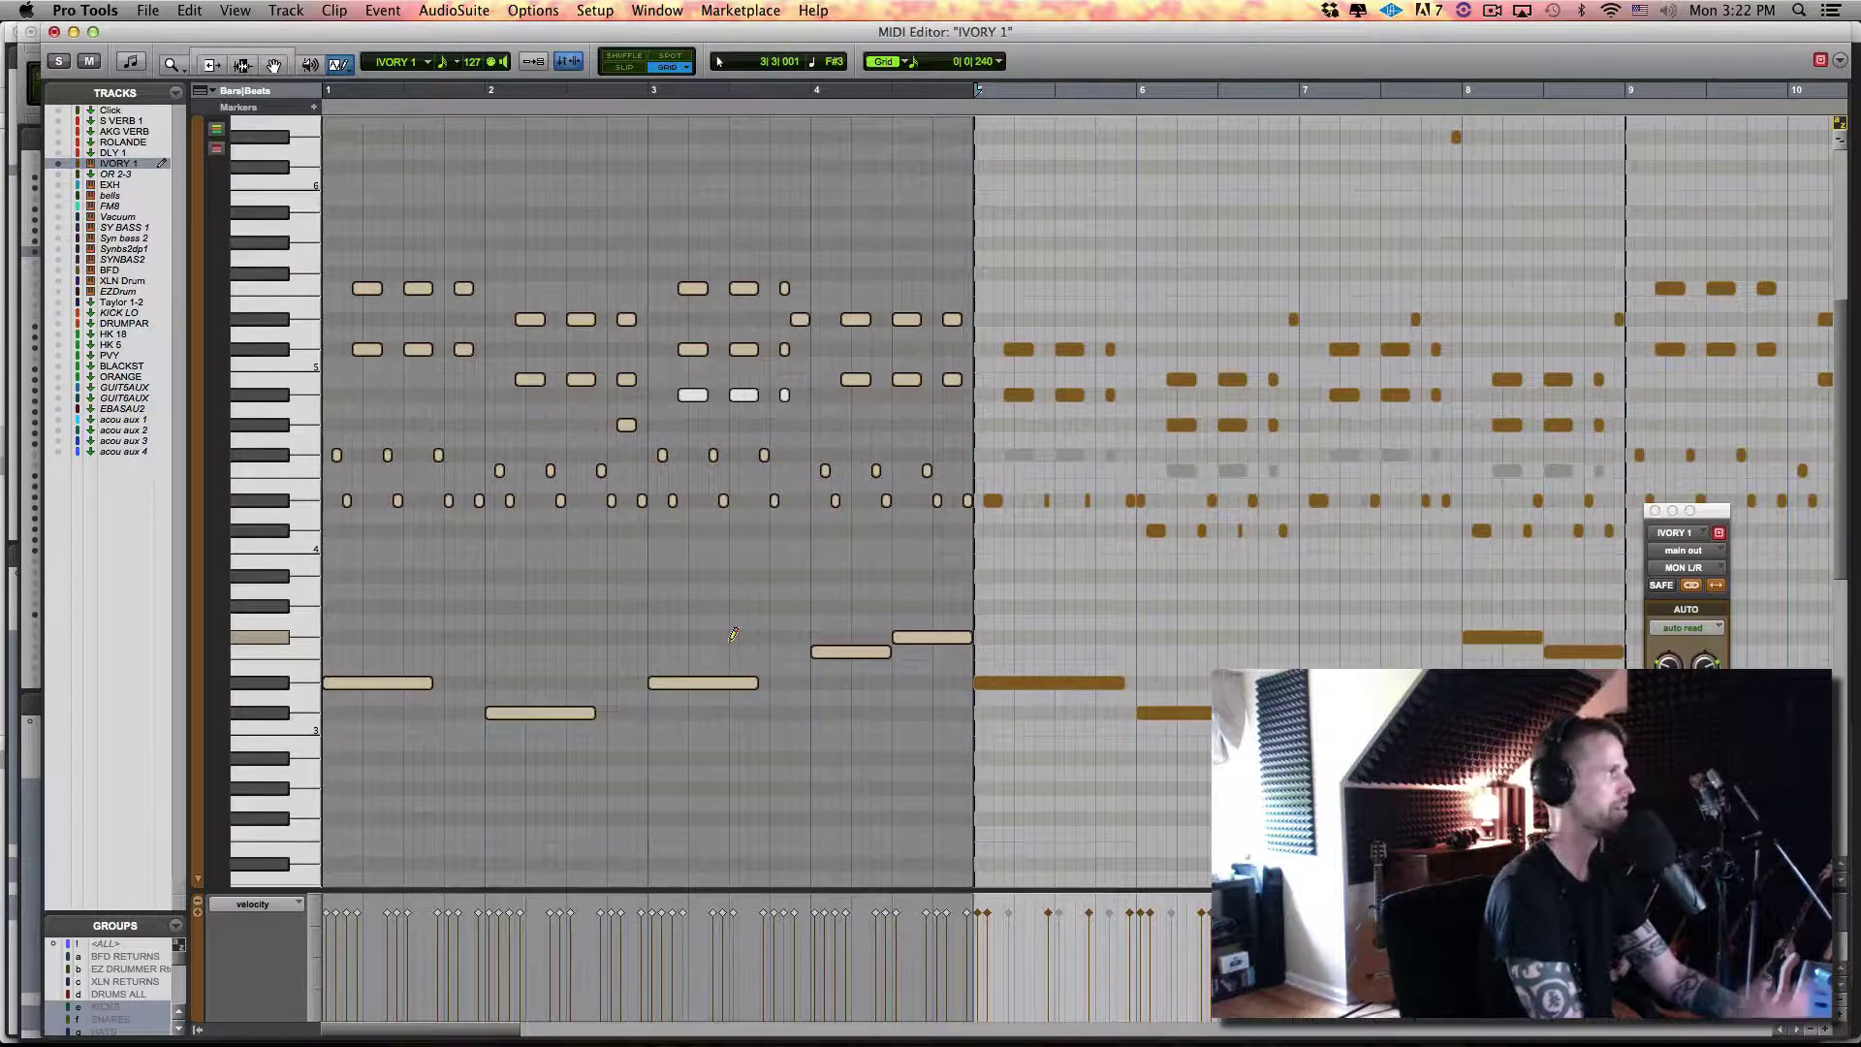
pyautogui.press('space')
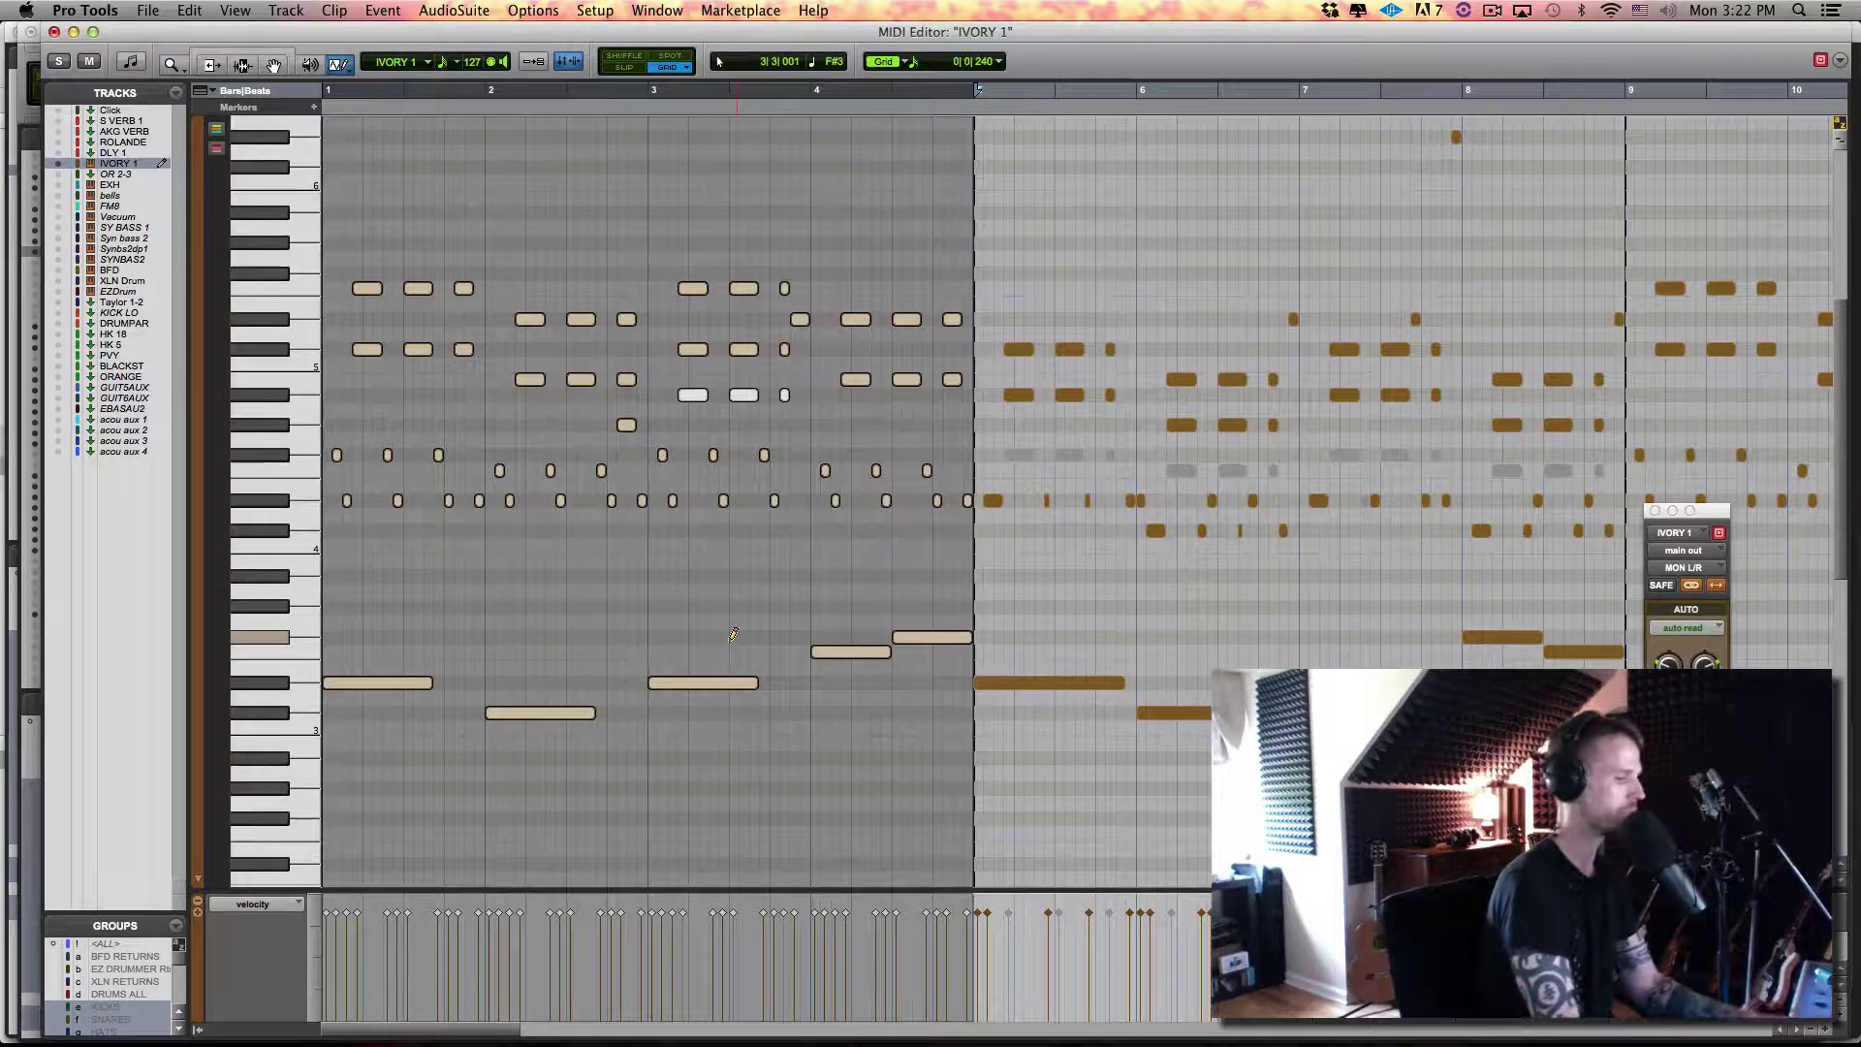
# Set Event Operations' Change Velocity to scale by a percentage with randomize turned on
pyautogui.hotkey('alt', '0')
pyautogui.hotkey('alt', '3')
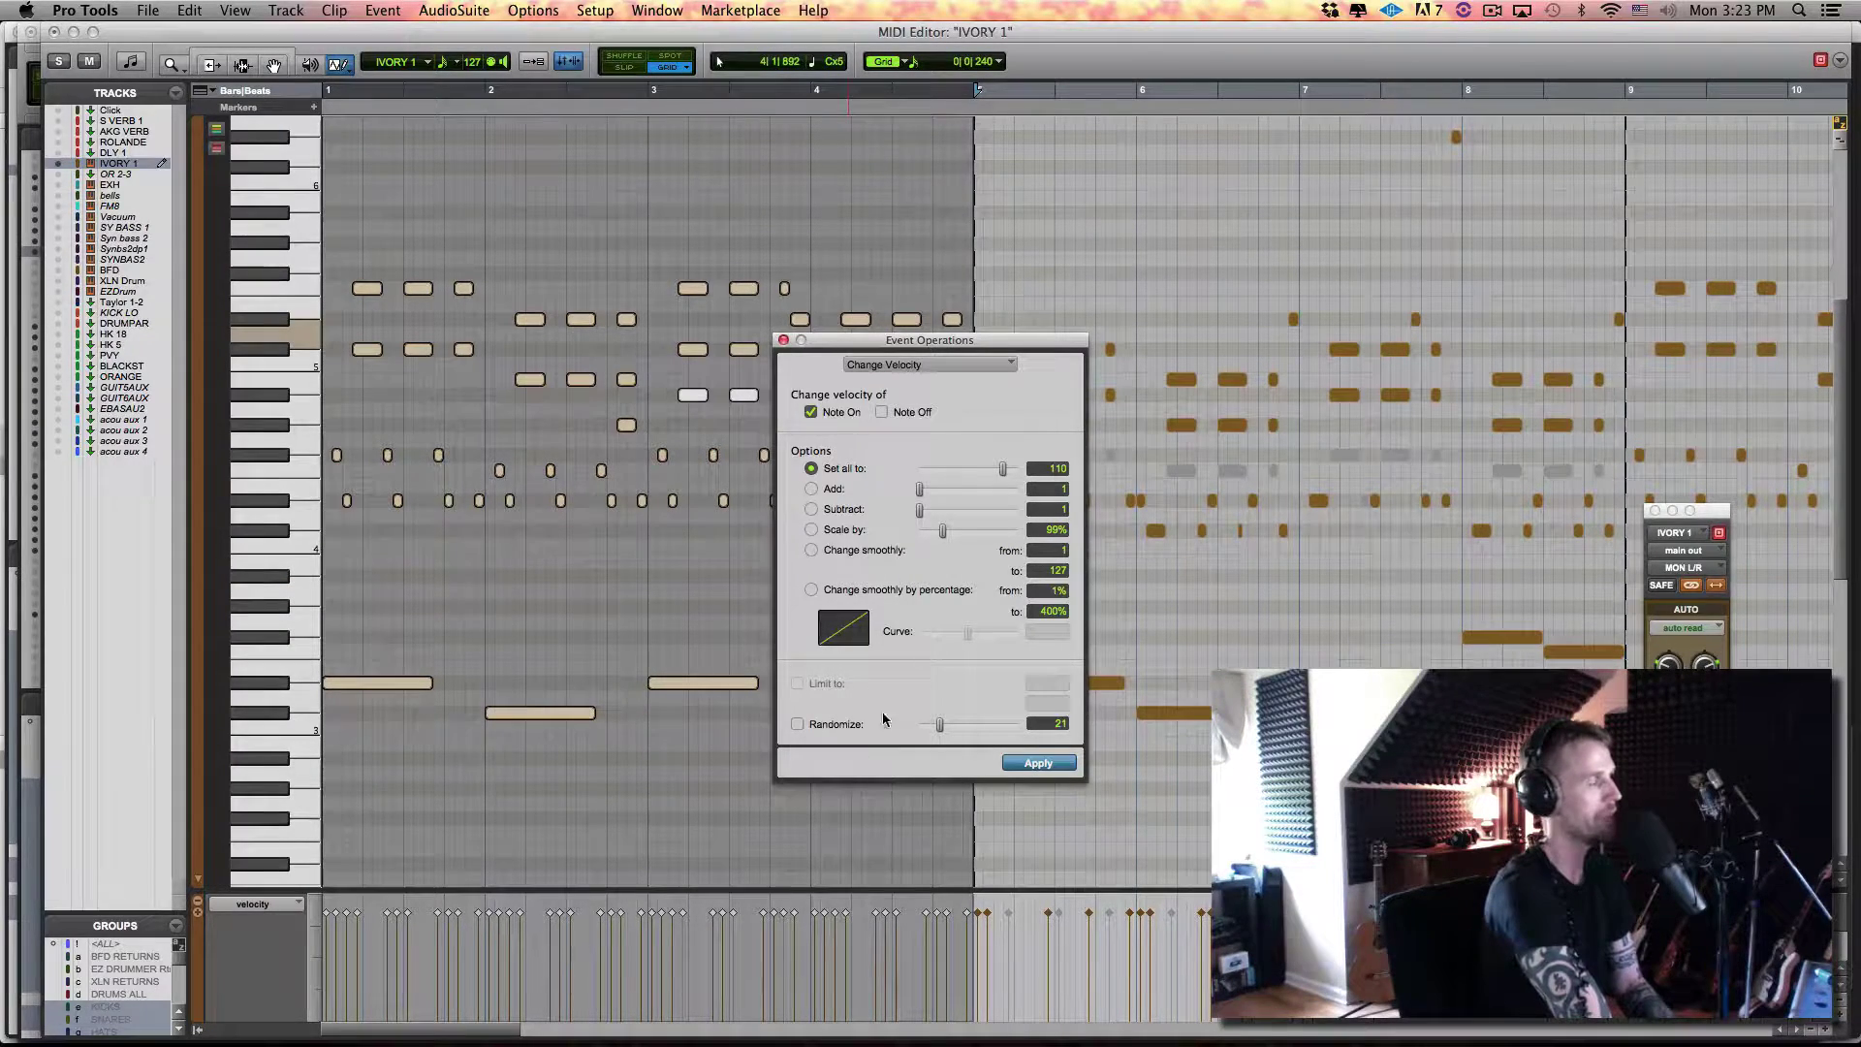
pyautogui.click(811, 529)
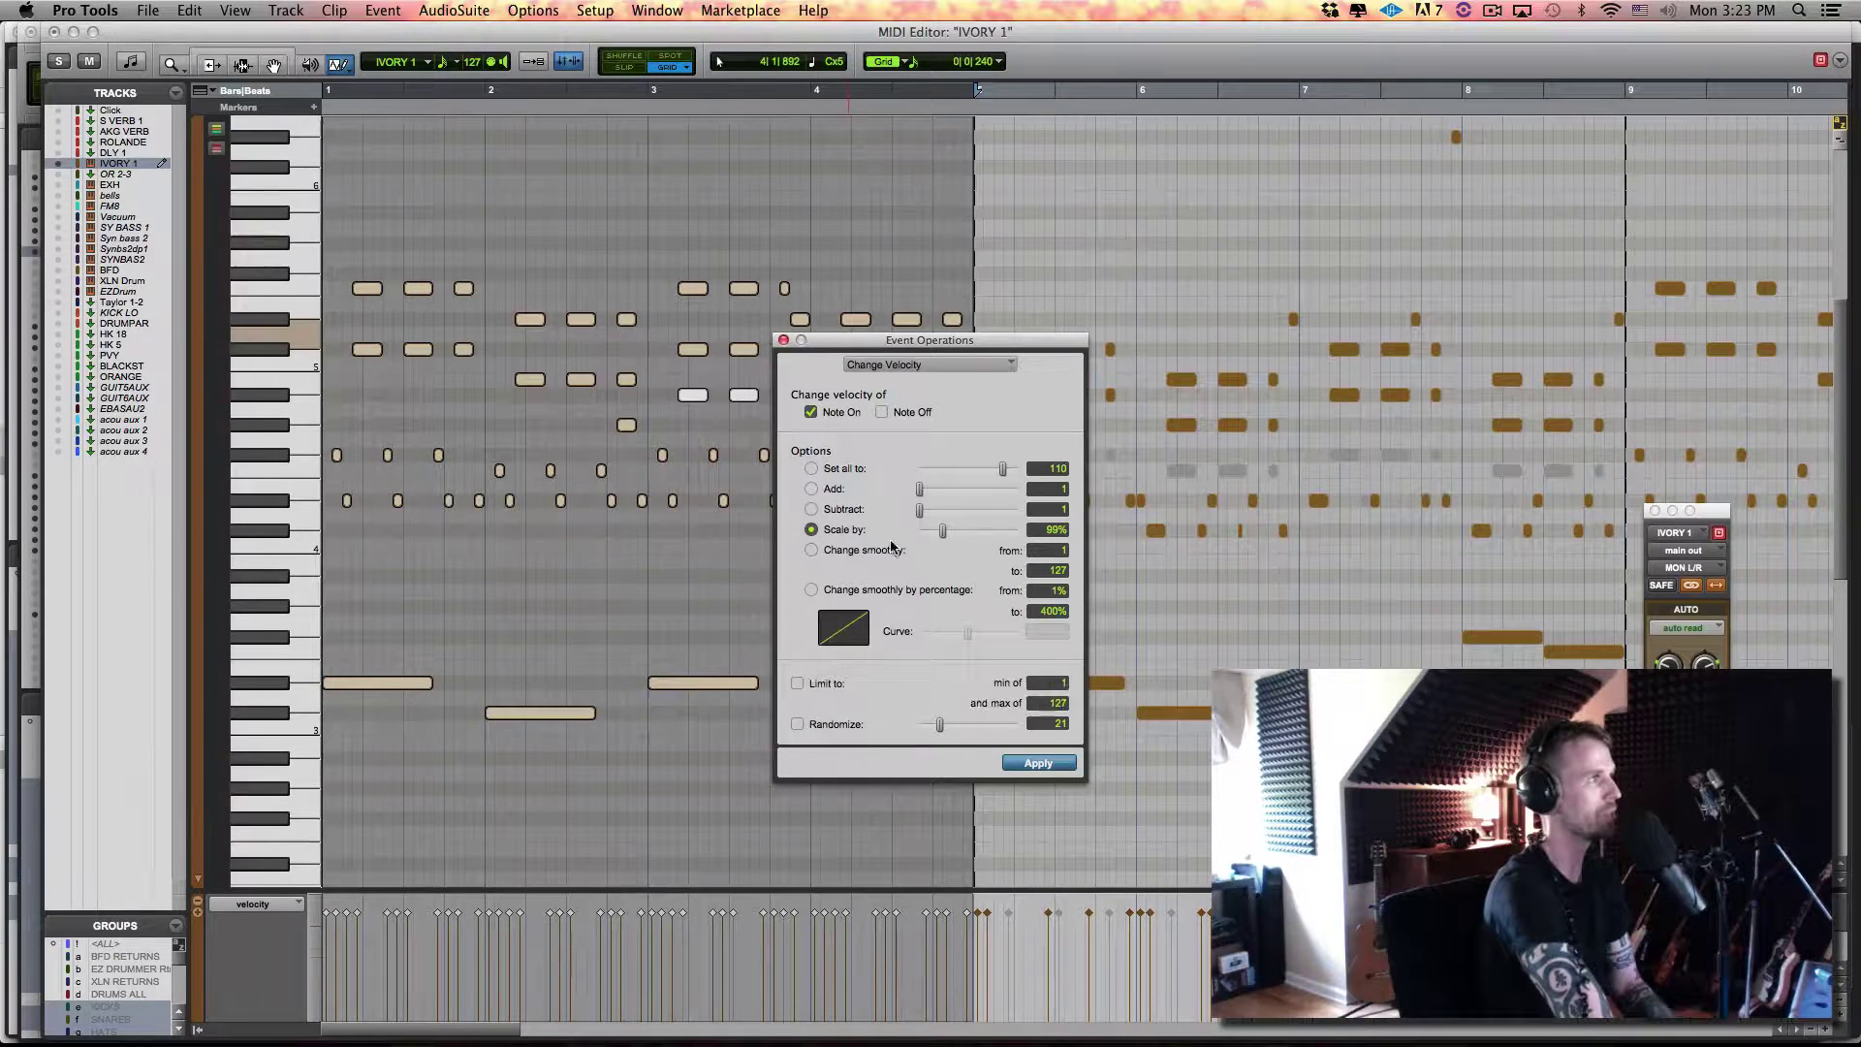
pyautogui.doubleClick(1042, 529)
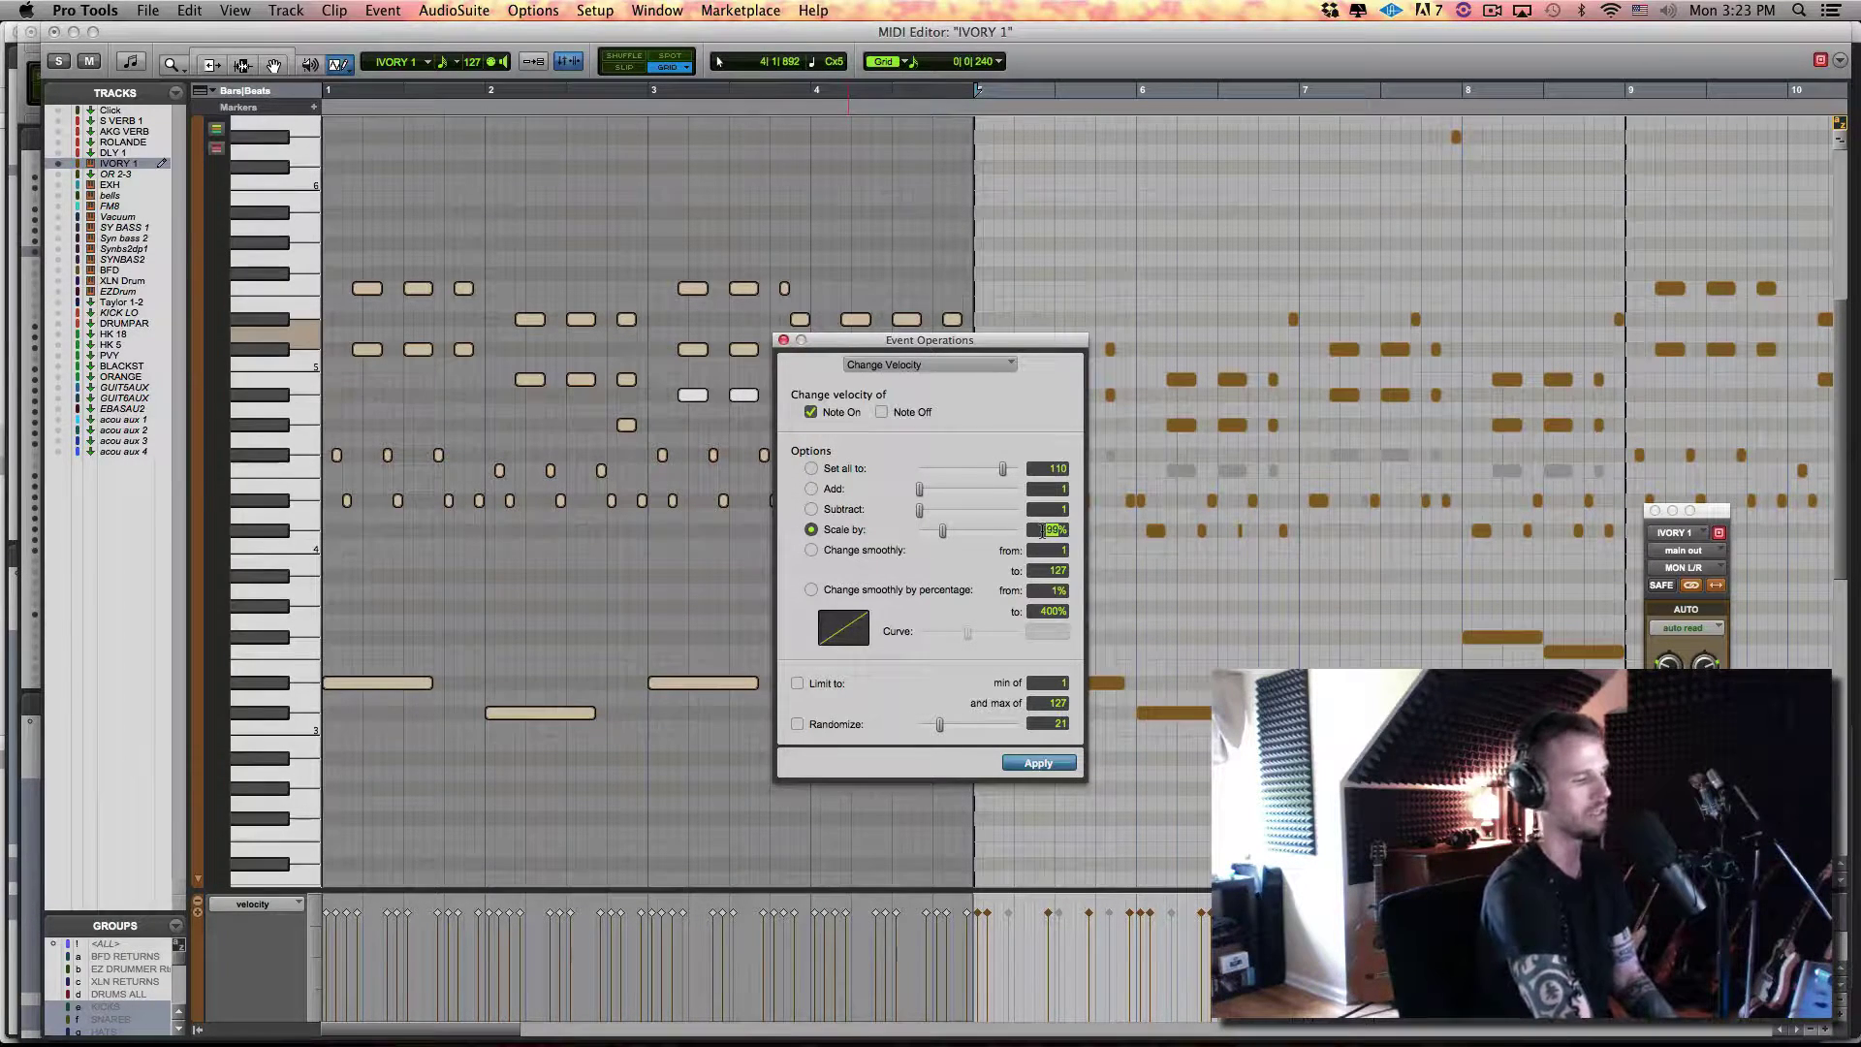
pyautogui.write('80')
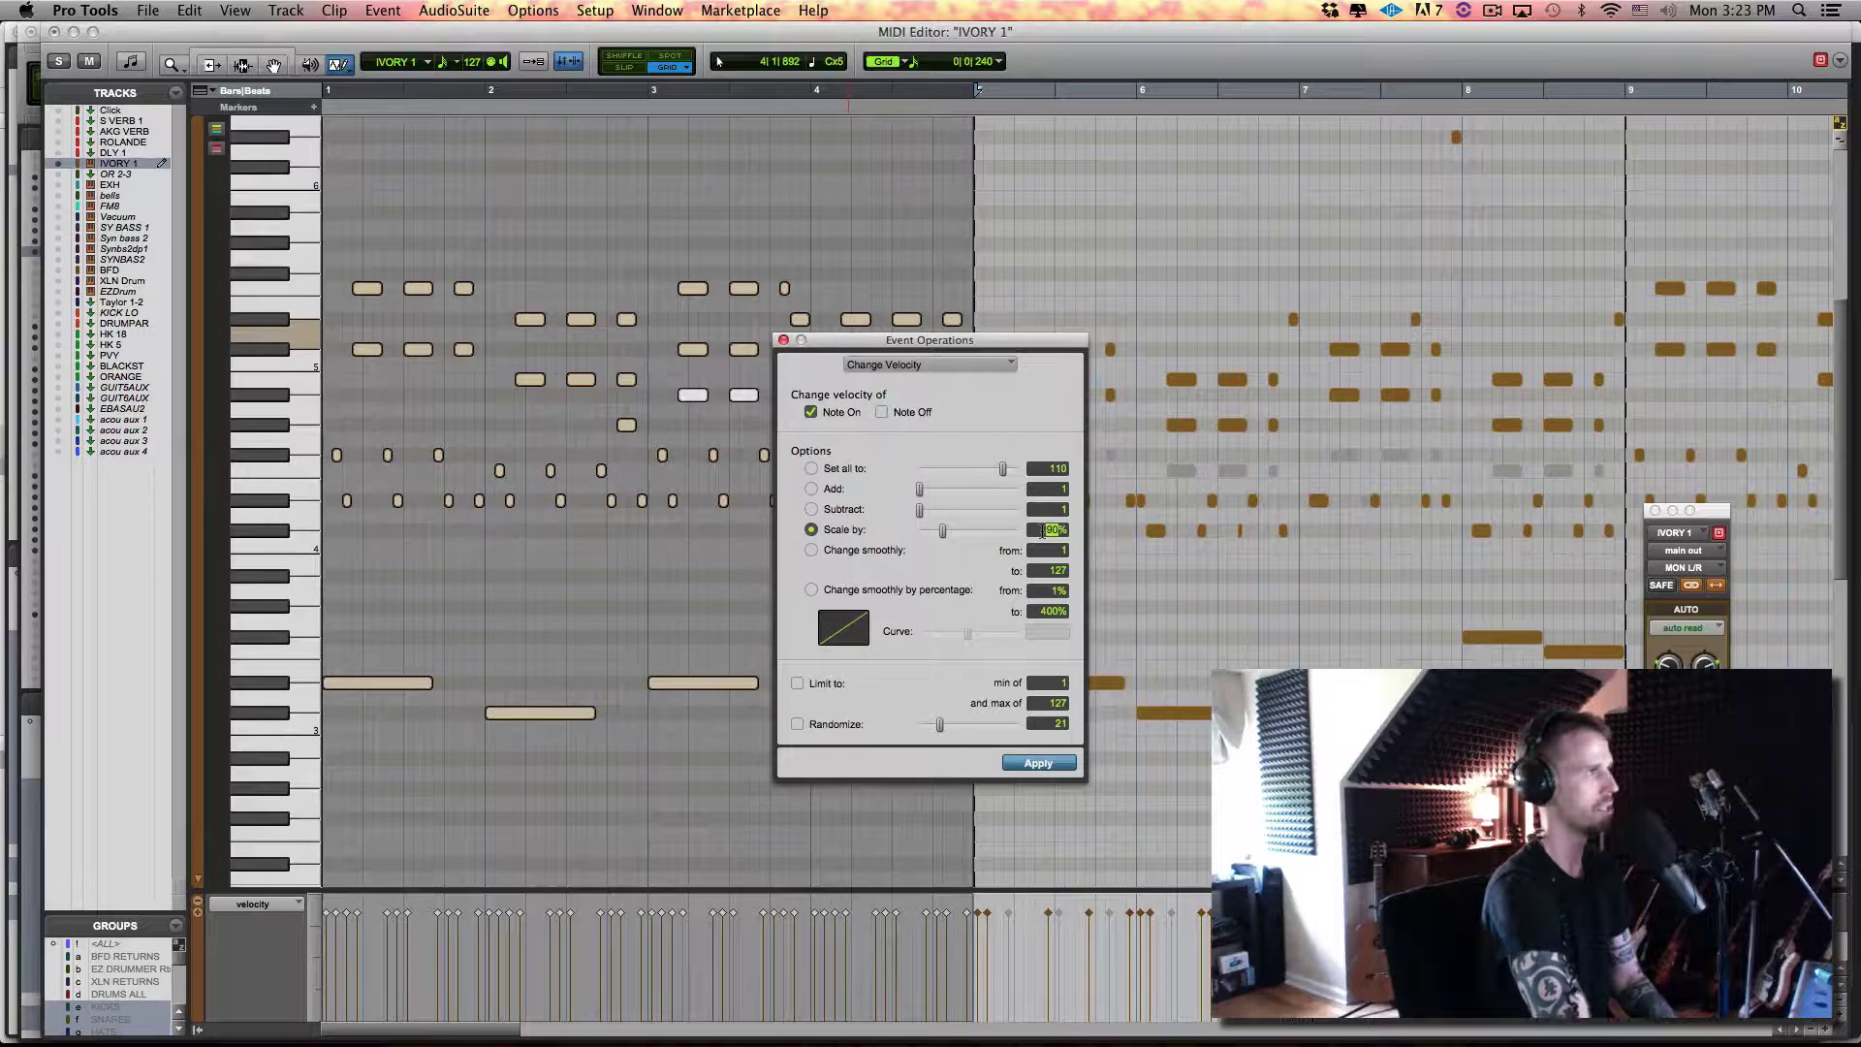
pyautogui.click(797, 724)
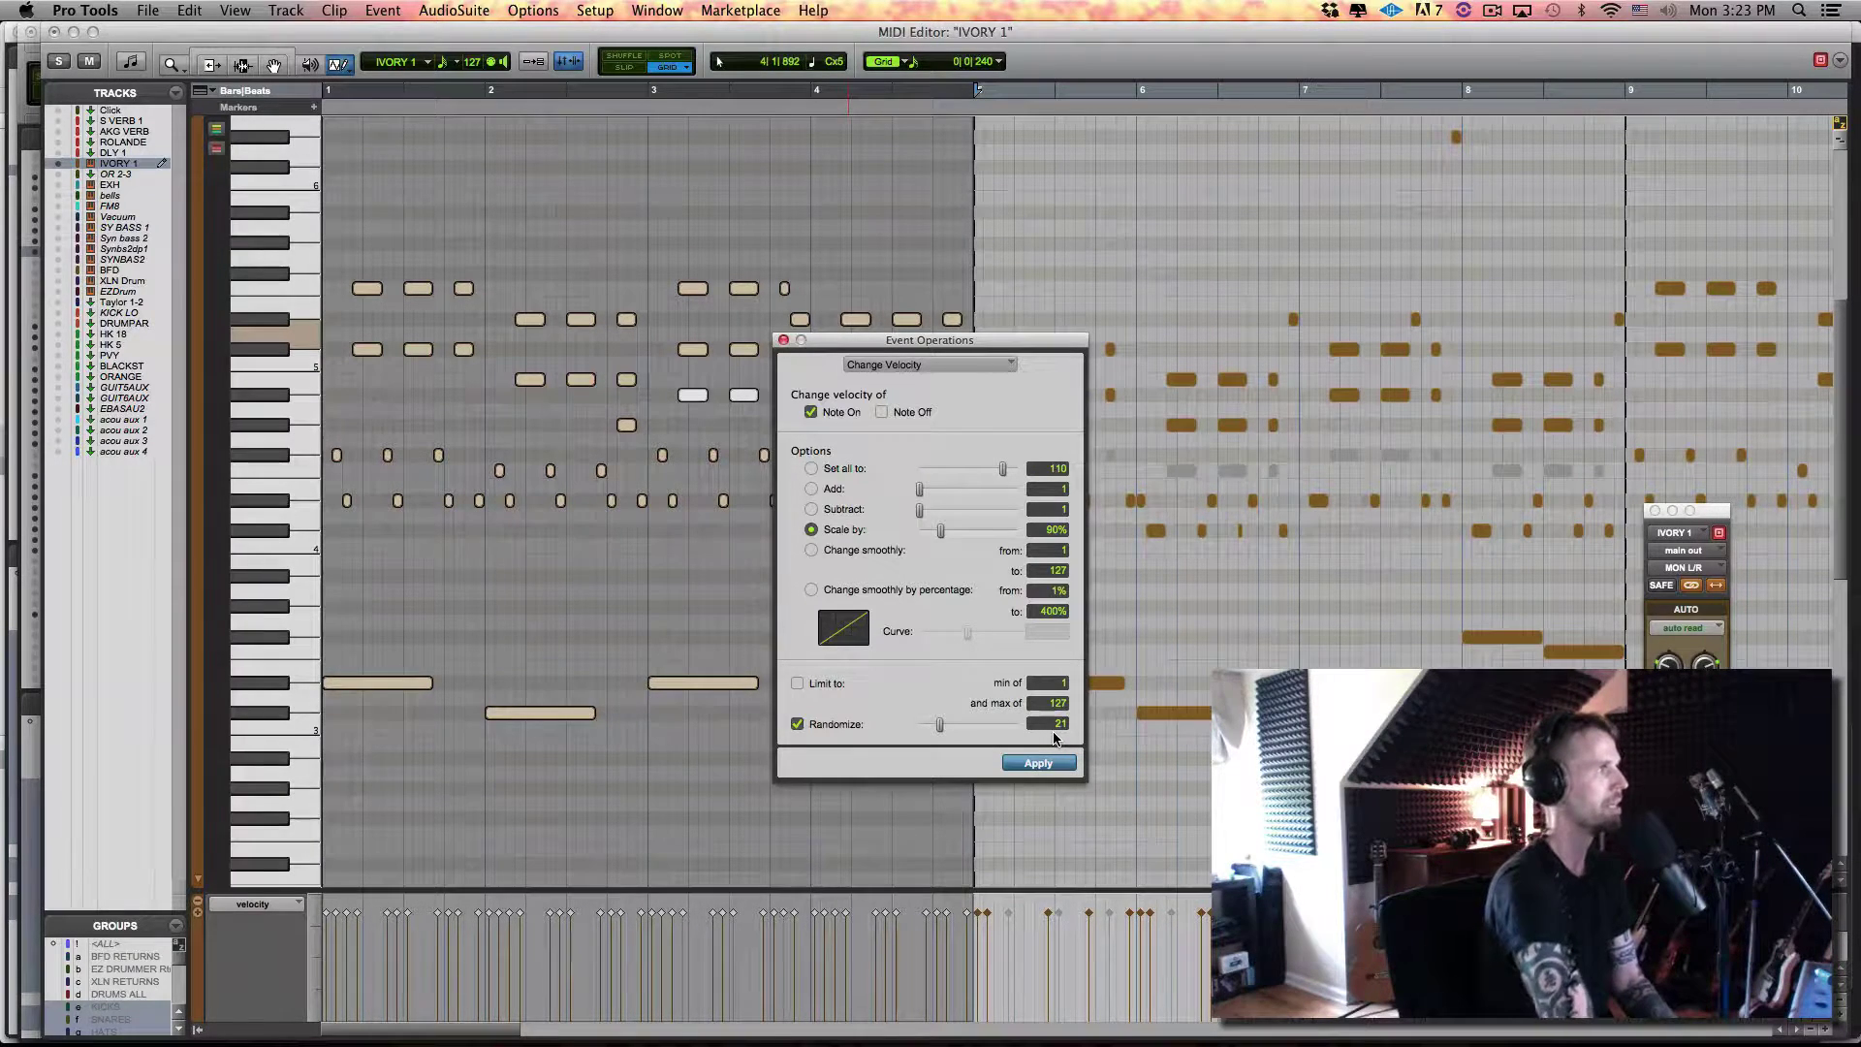
# Apply the 90% scaled, randomize-21 velocity change three times, then close Event Operations
pyautogui.press('Return')
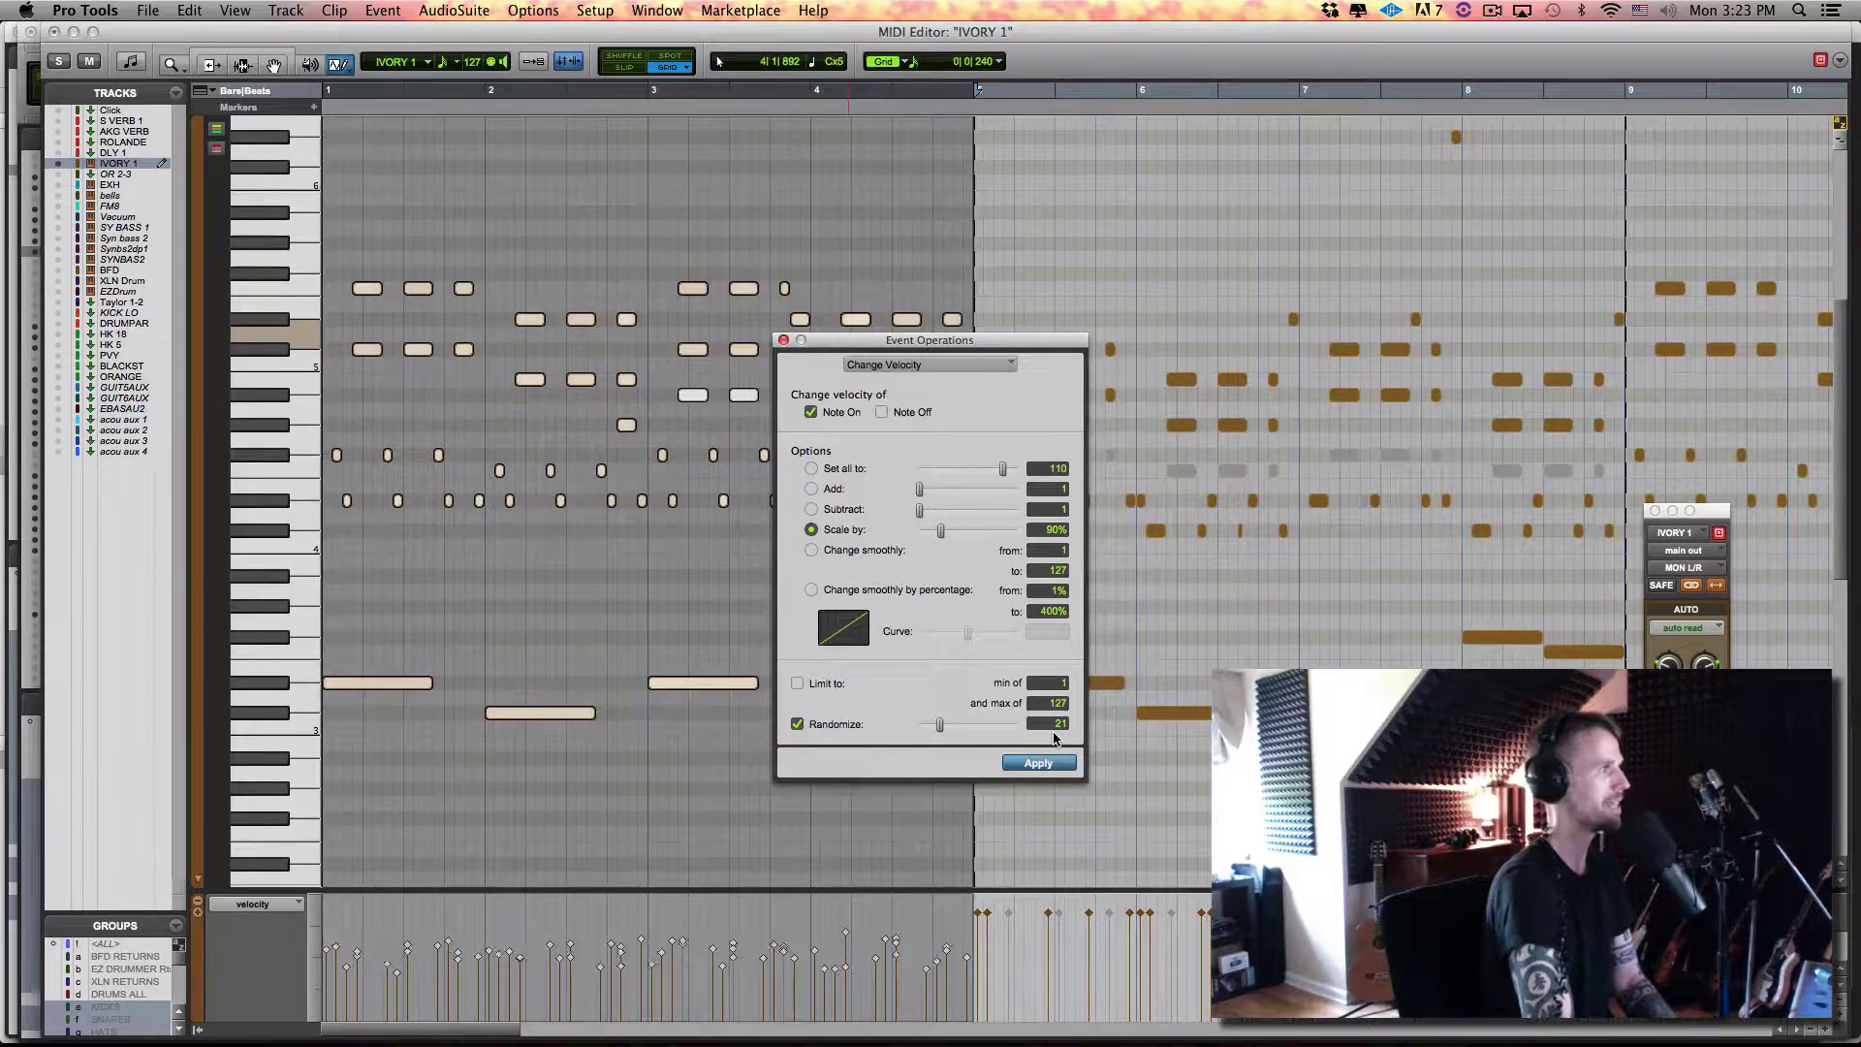
pyautogui.press('Return')
pyautogui.press('Return')
pyautogui.press('Return')
pyautogui.press('Return')
pyautogui.press('Return')
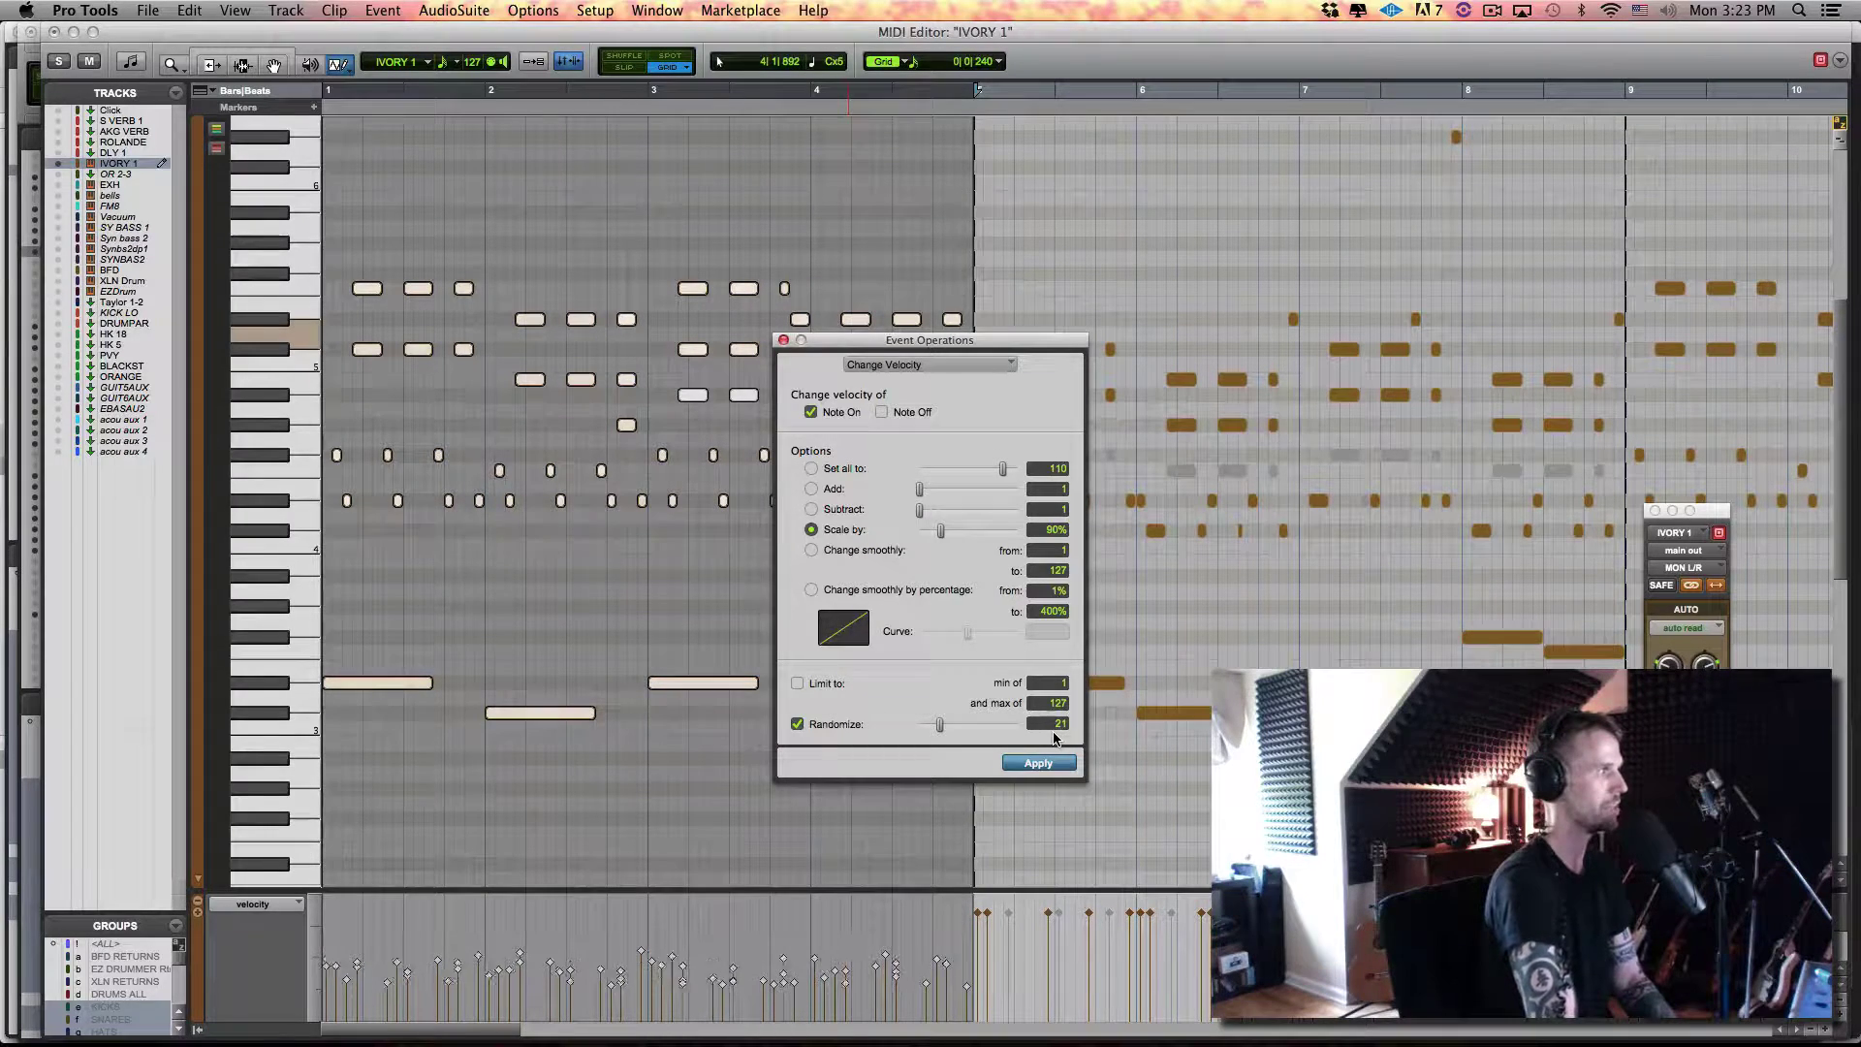
pyautogui.press('Return')
pyautogui.press('Return')
pyautogui.press('Return')
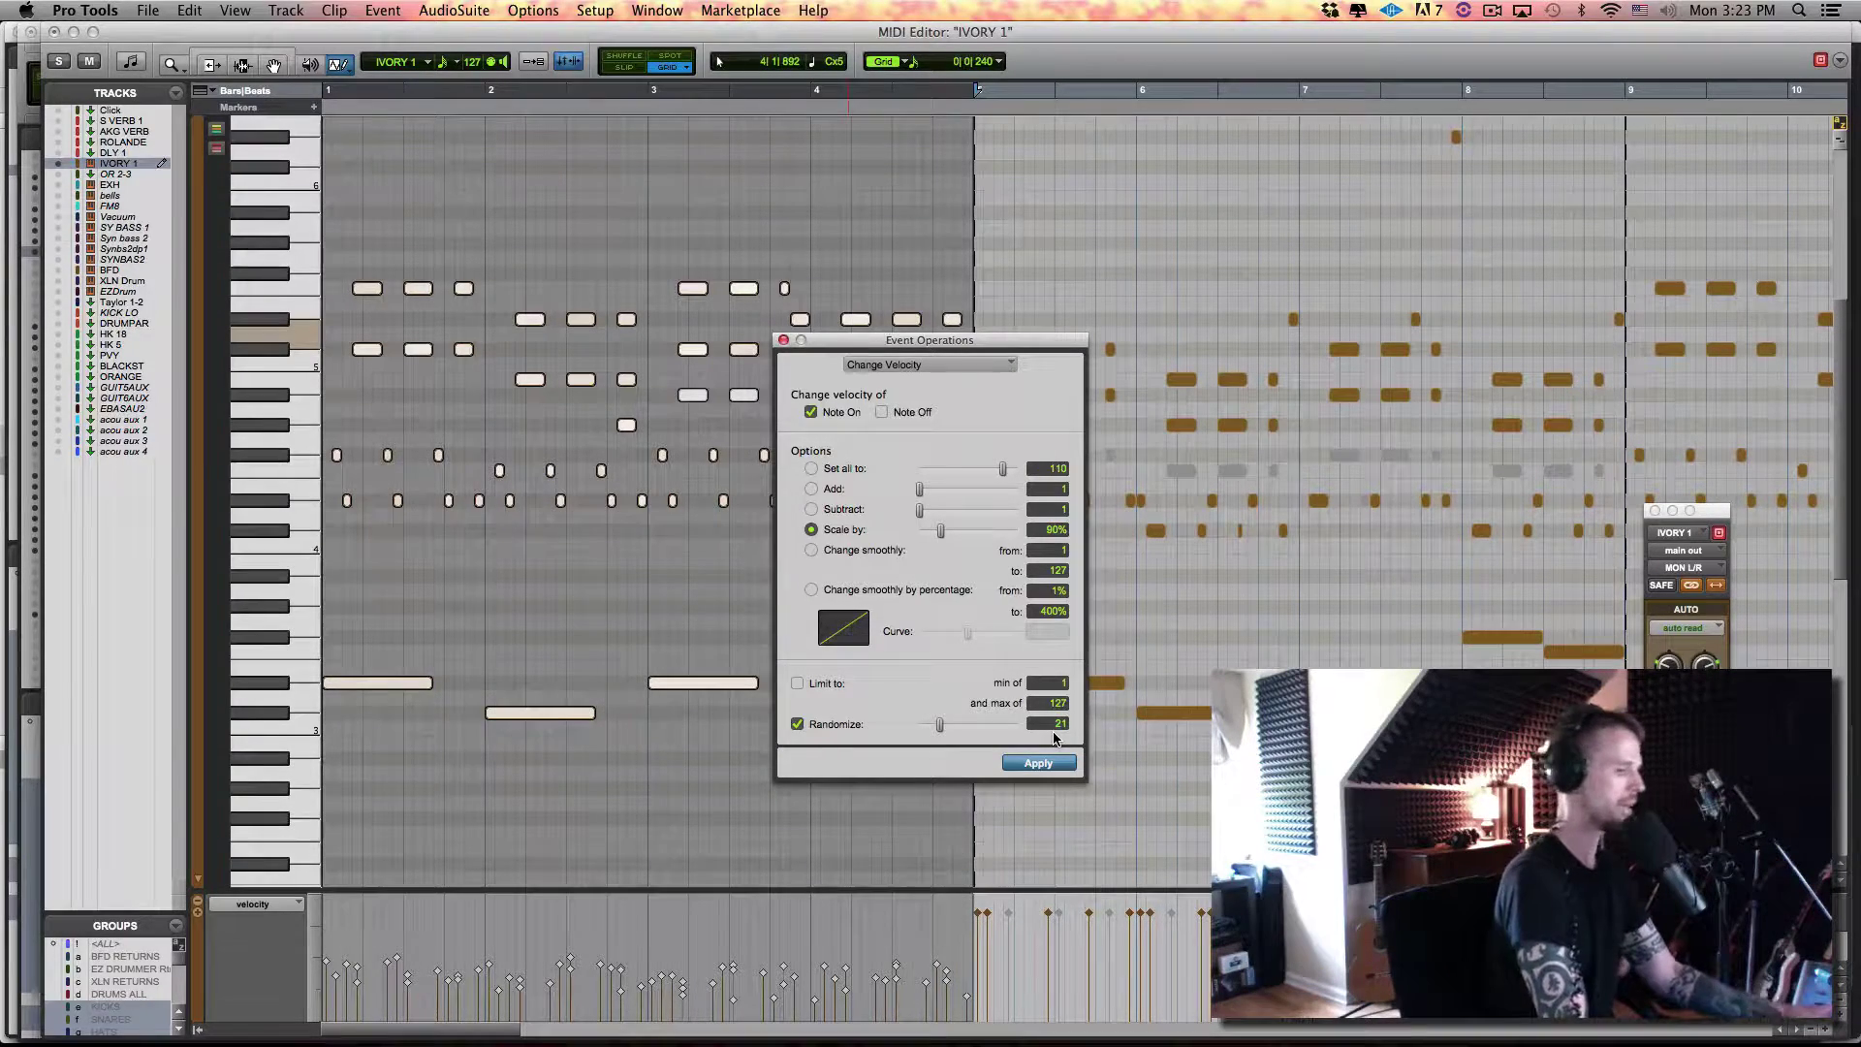
pyautogui.hotkey('alt', '0')
# Reapply Change Velocity with randomize 21 to the notes and play the clip back
pyautogui.press('super+w')
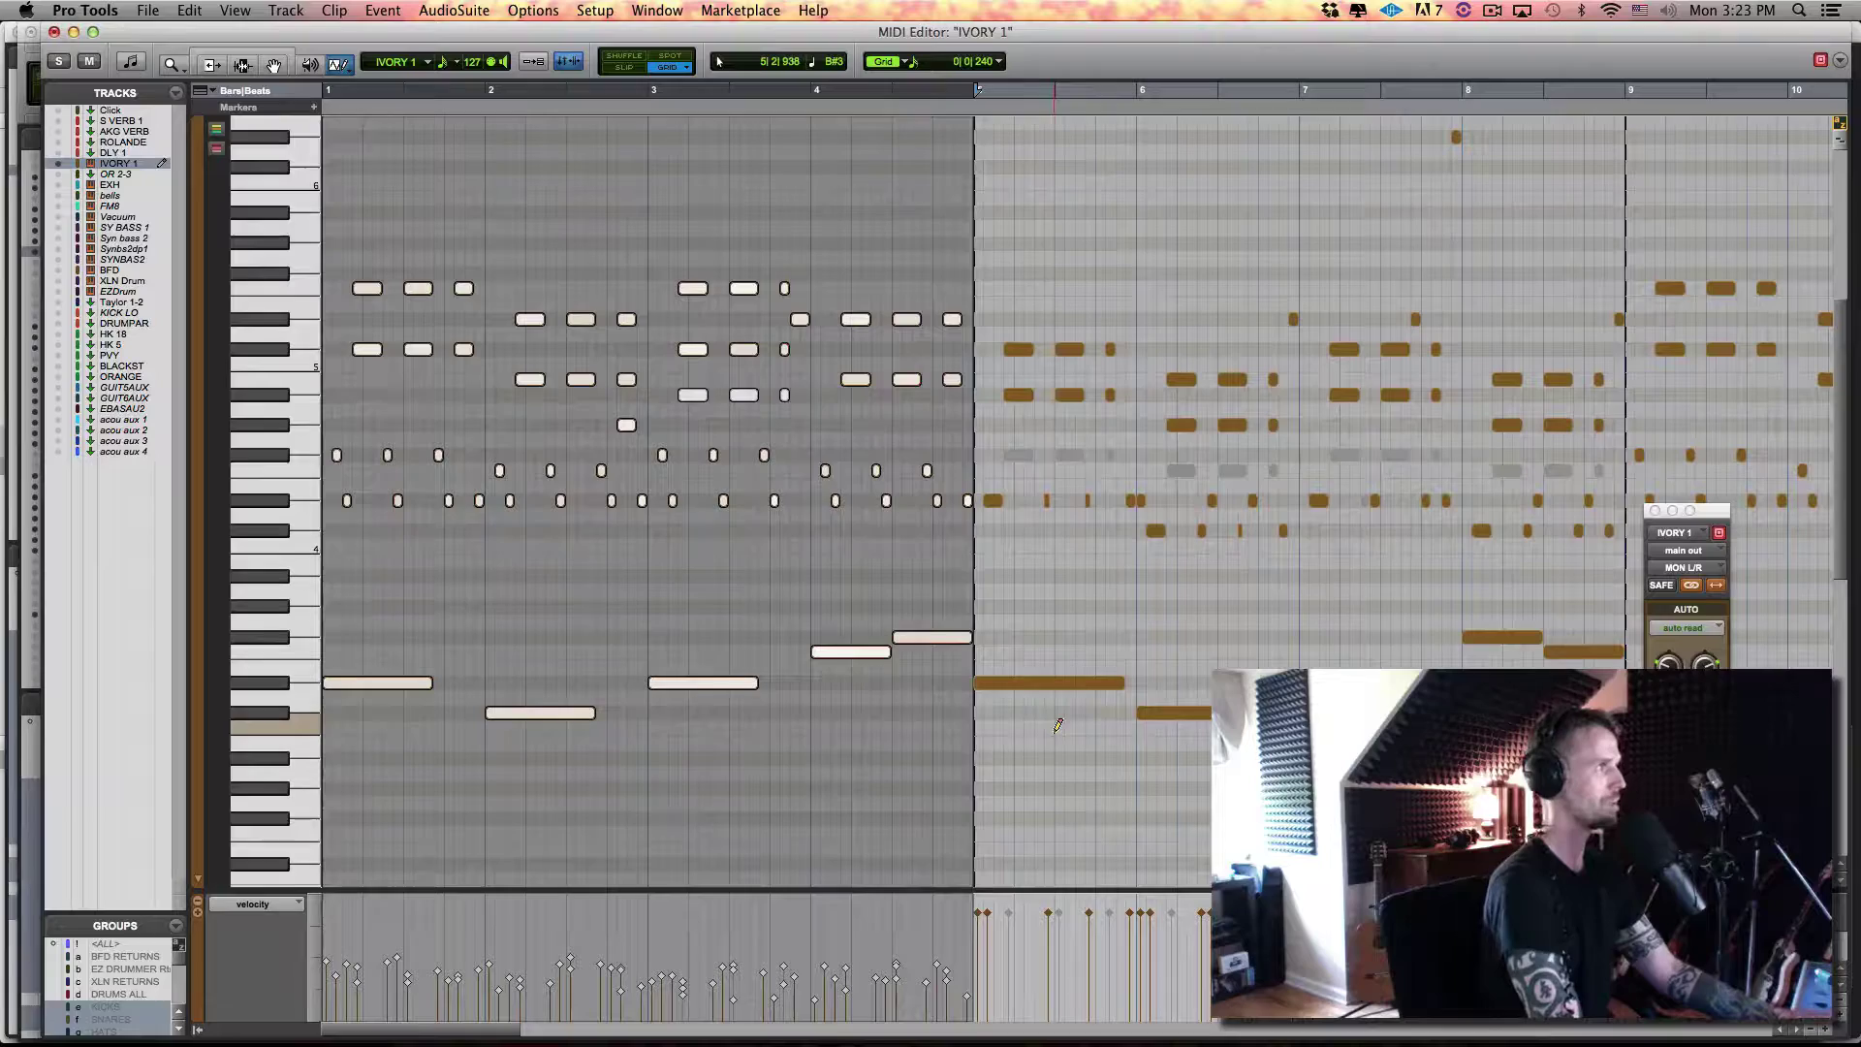
pyautogui.hotkey('alt', '0')
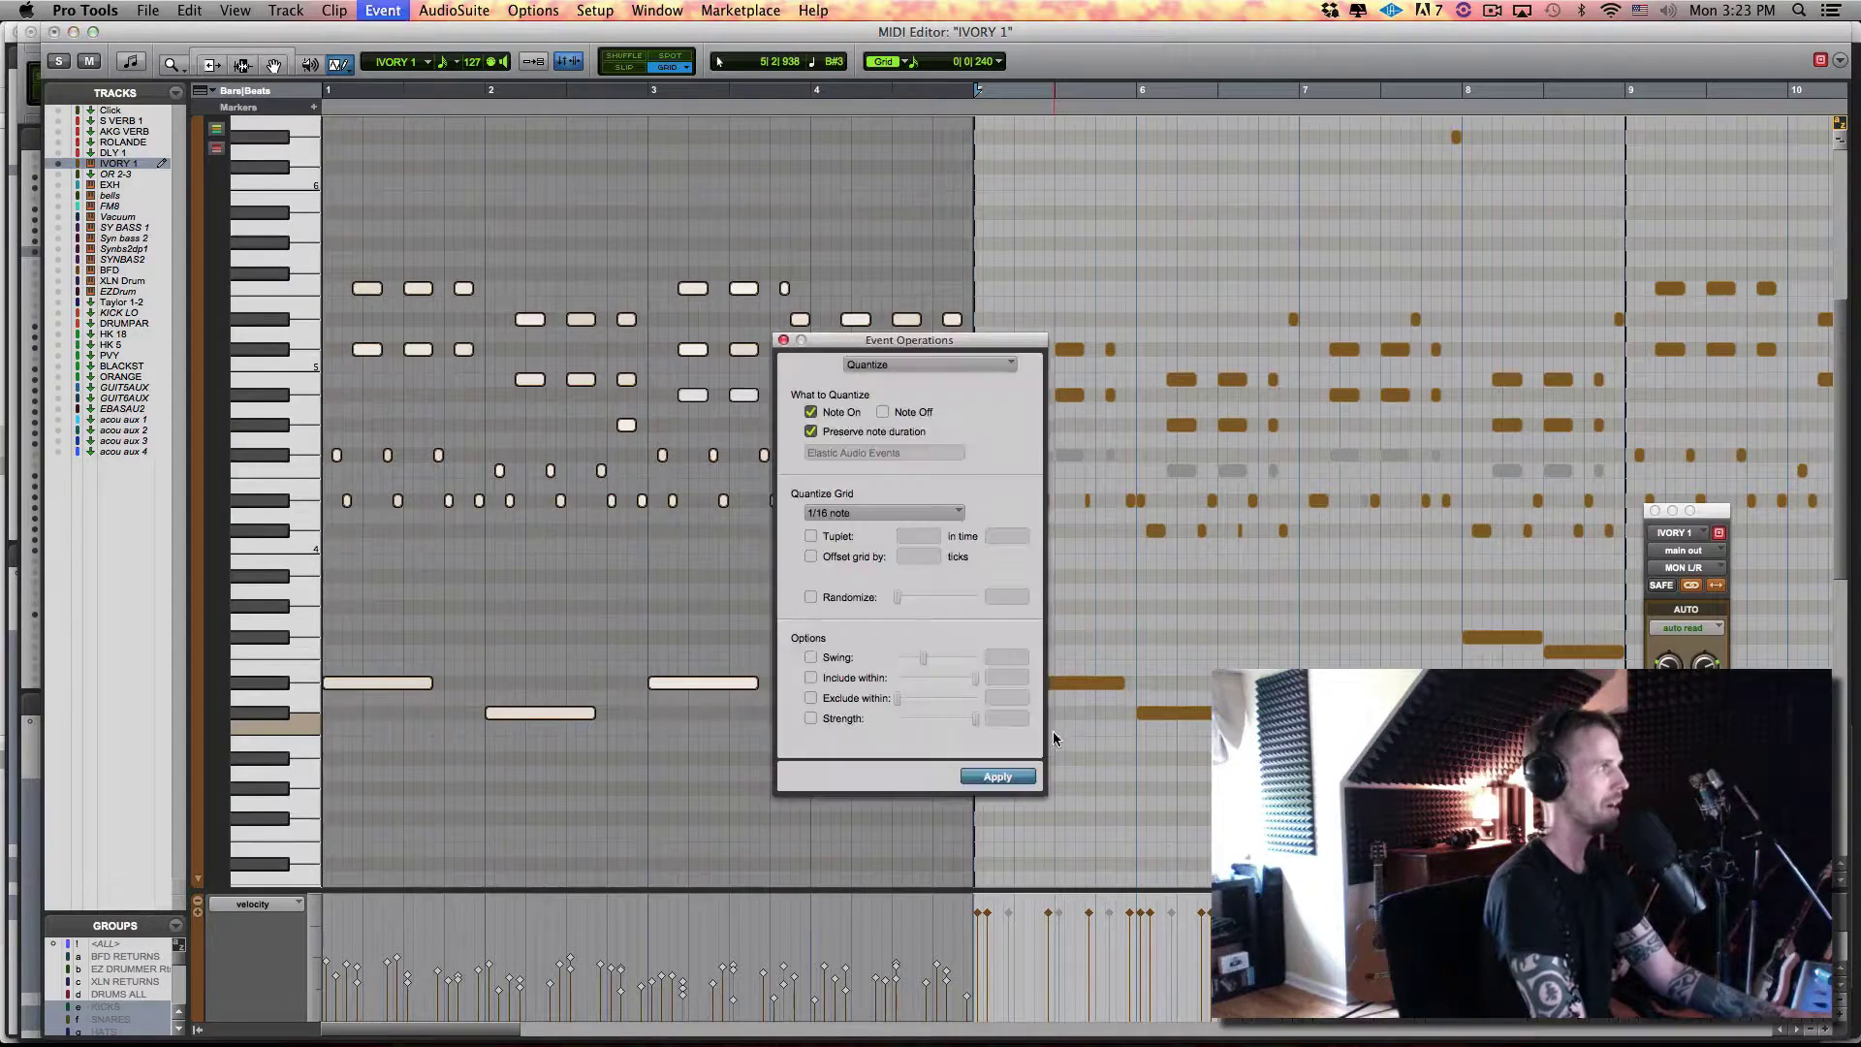
pyautogui.hotkey('alt', '3')
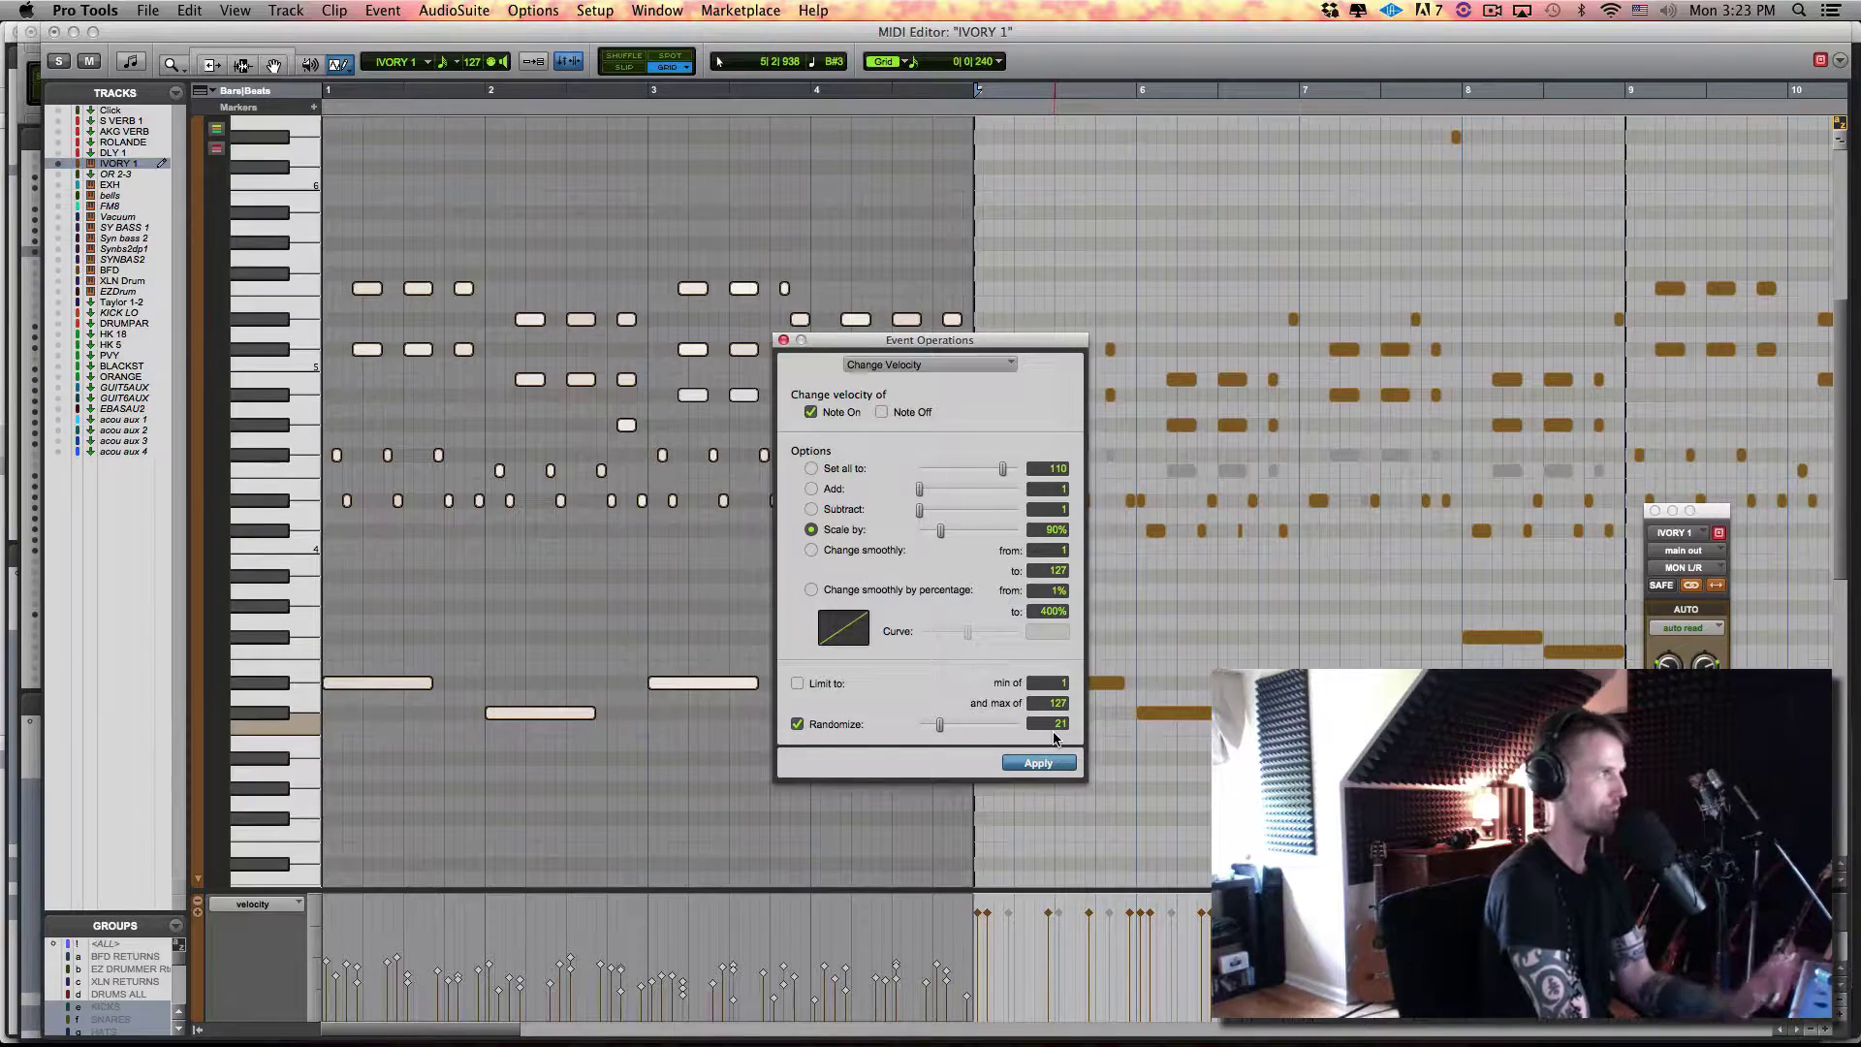
pyautogui.press('Return')
pyautogui.press('Return')
pyautogui.press('Return')
pyautogui.press('Return')
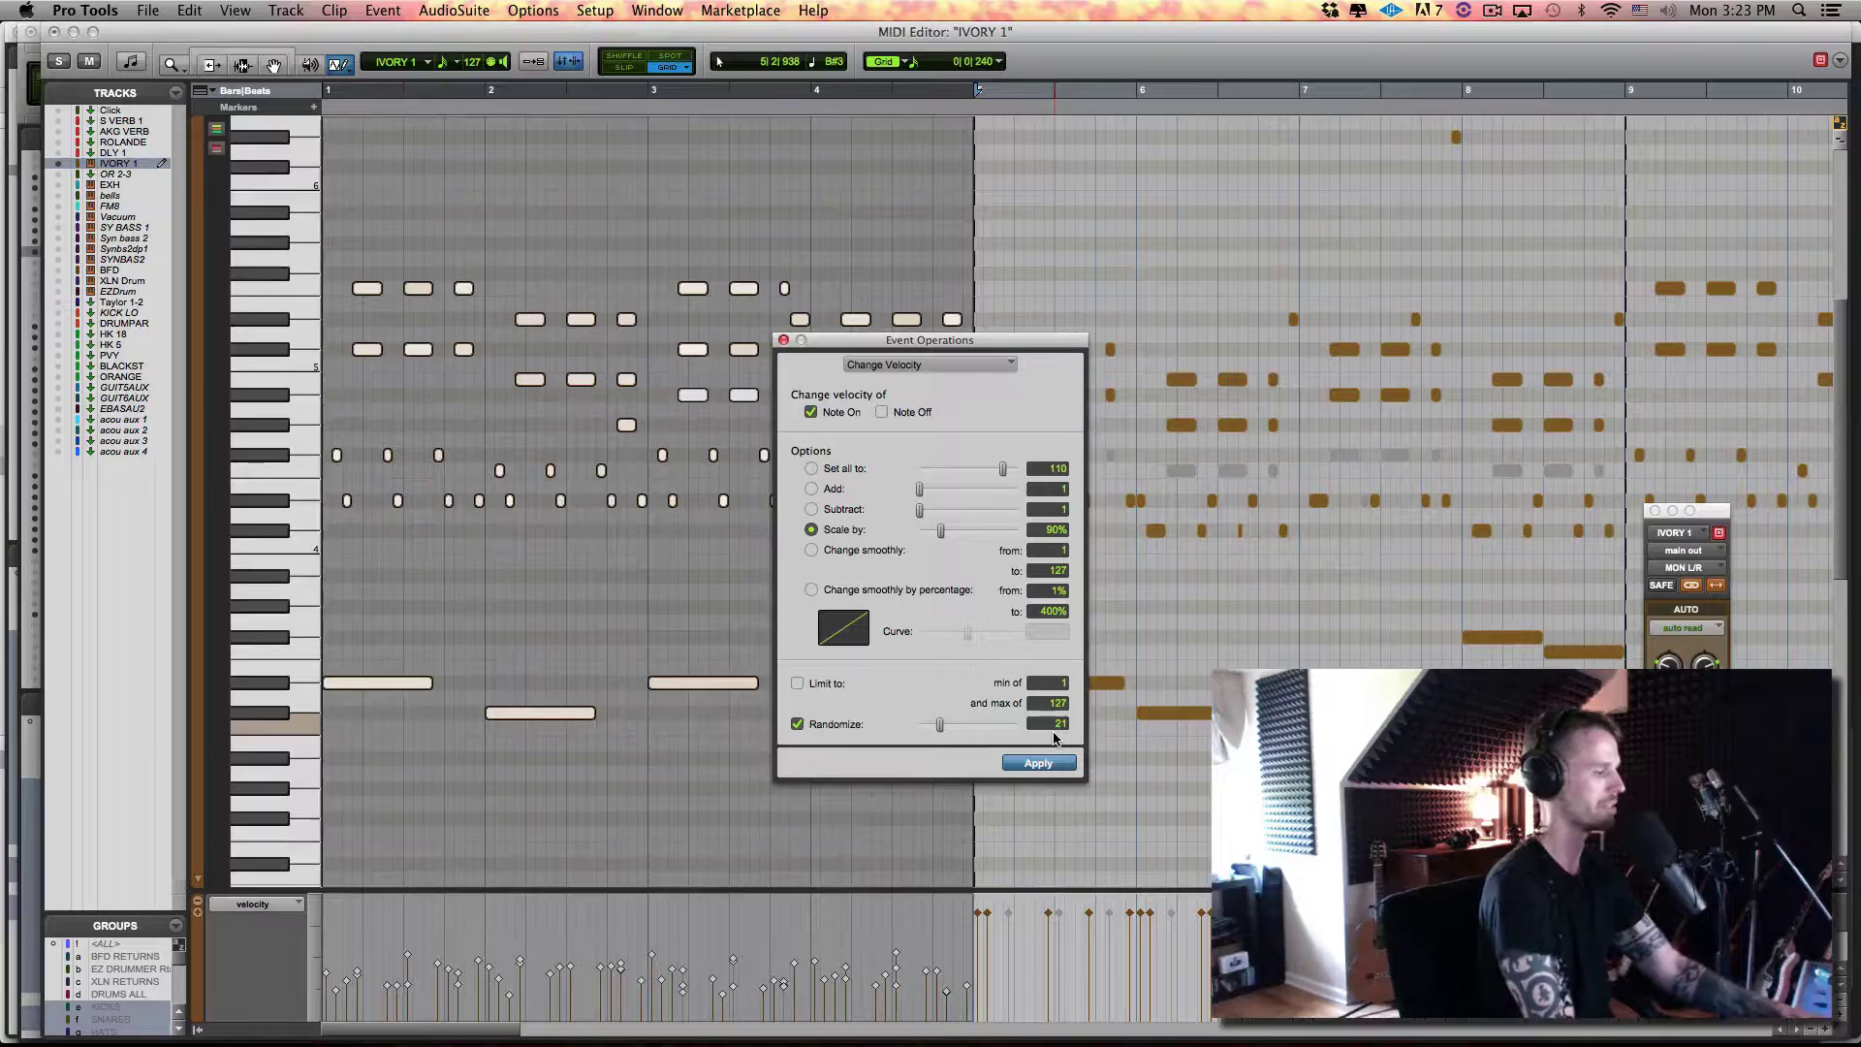
pyautogui.press('space')
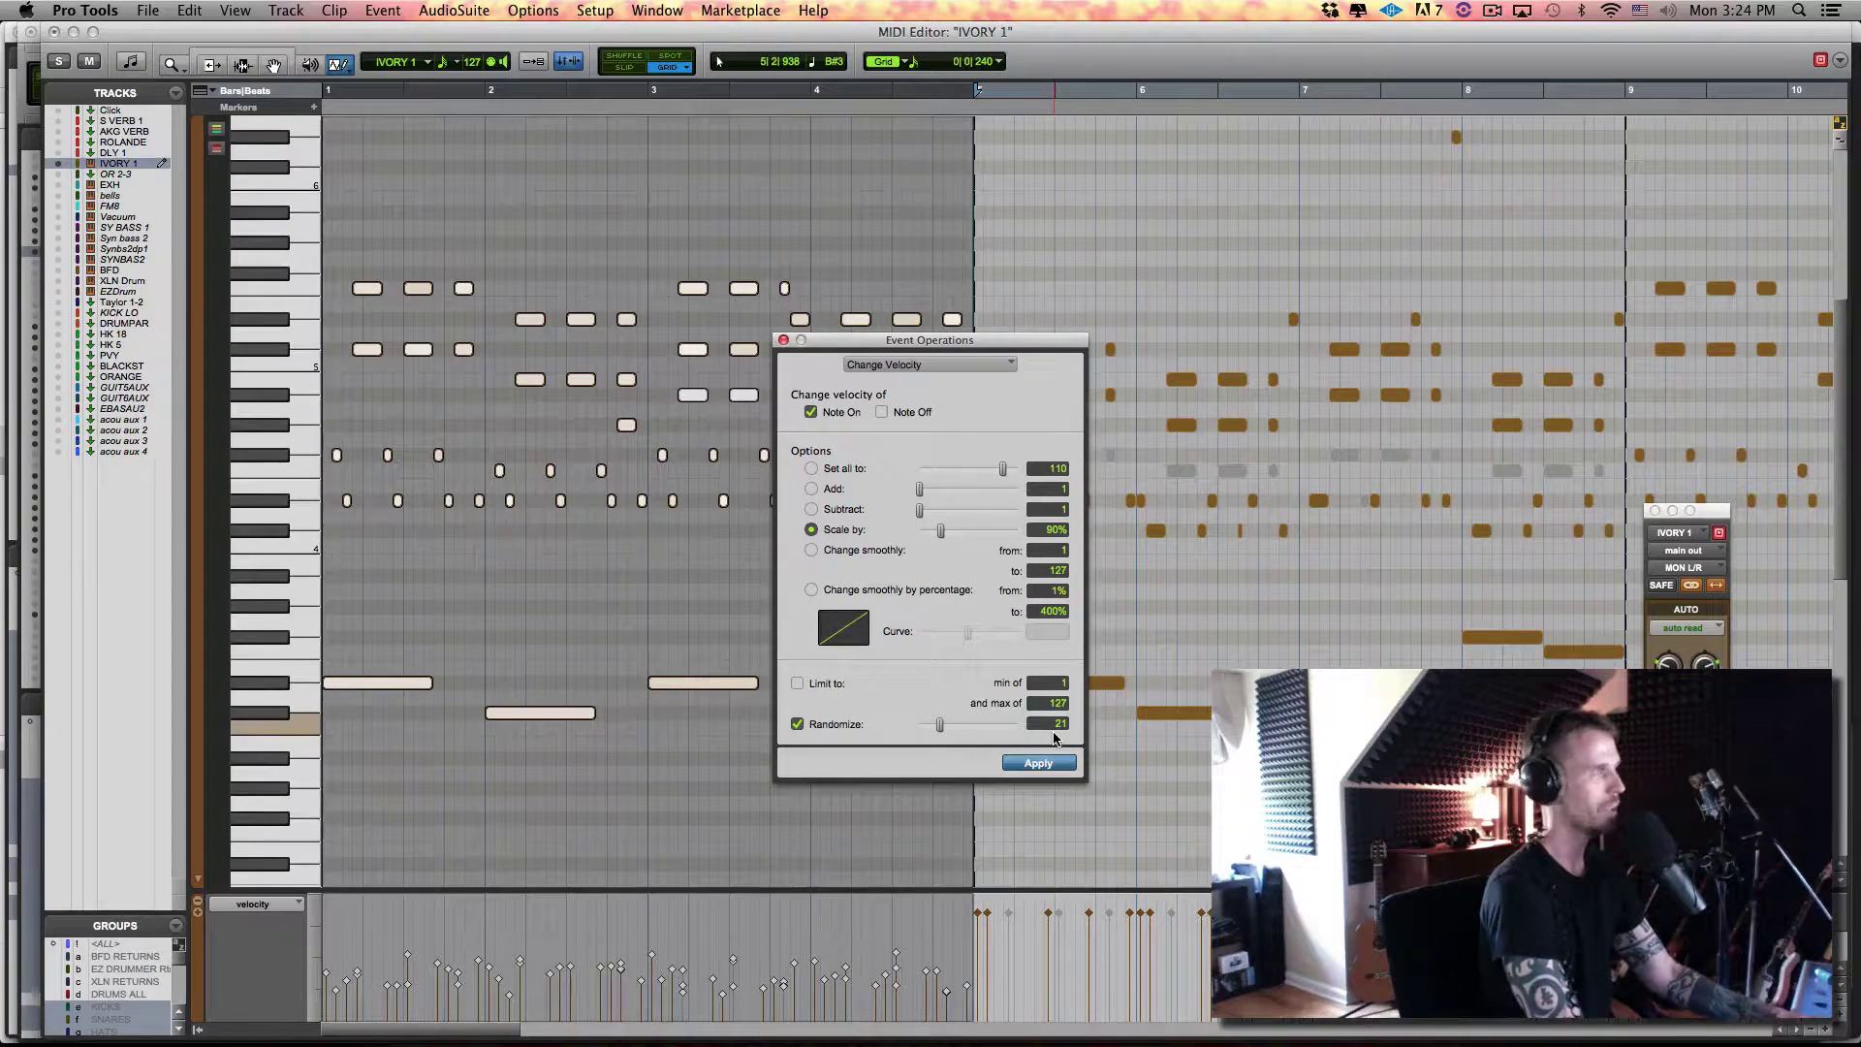
# Switch to Quantize, enable timing randomize, nudge it up and apply once, framing bars 1–5
pyautogui.hotkey('alt', '0')
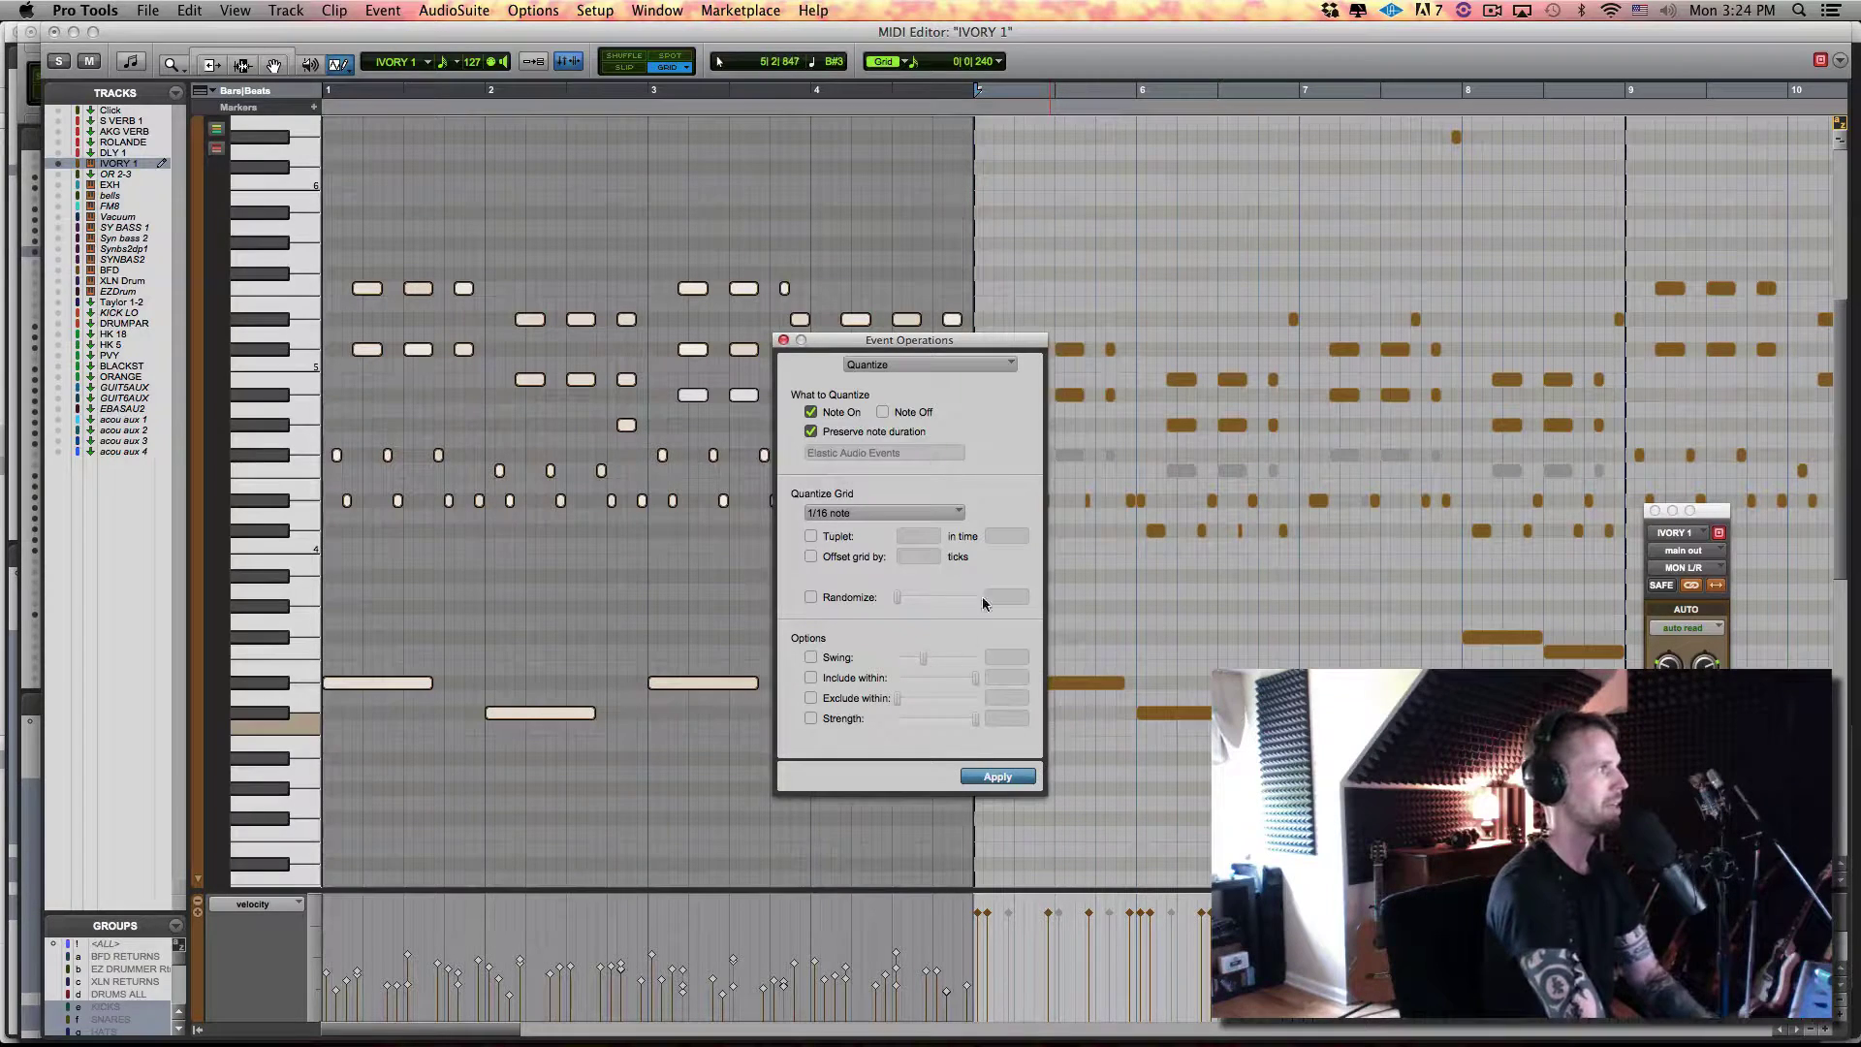
pyautogui.click(812, 597)
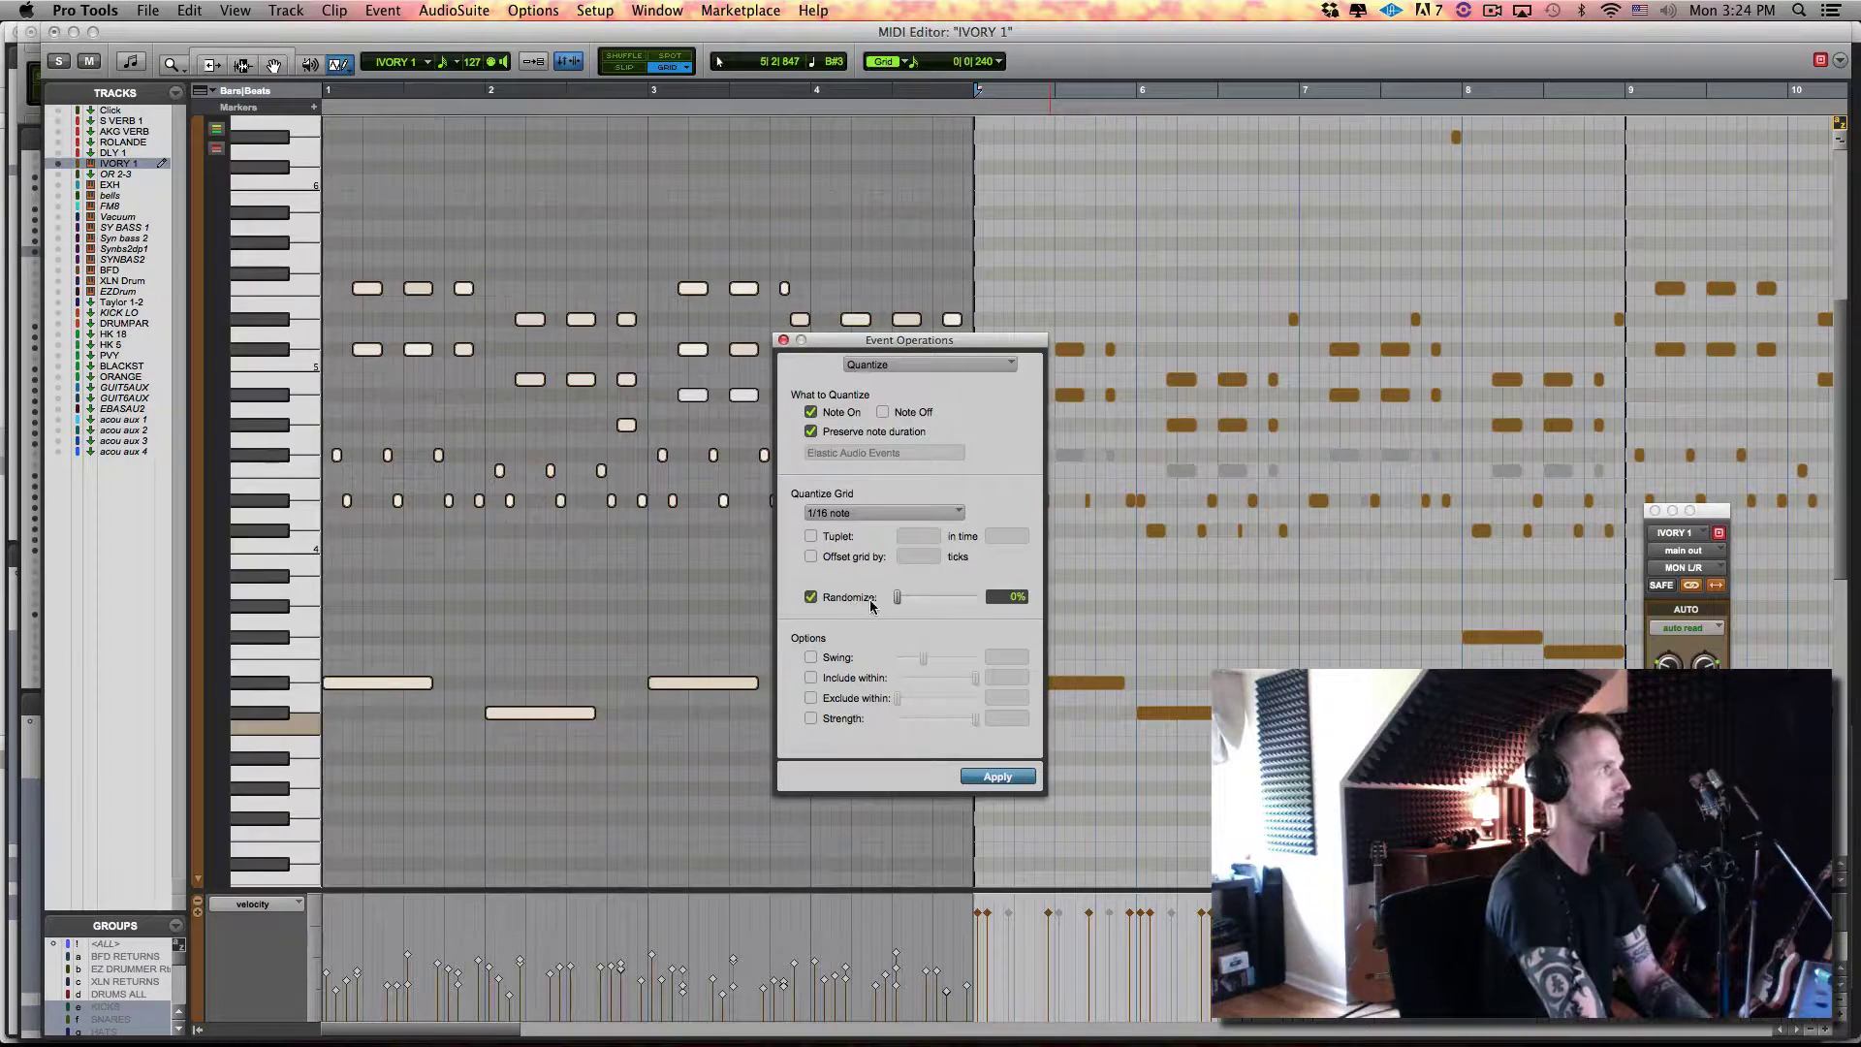
pyautogui.moveTo(899, 604); pyautogui.dragTo(906, 607)
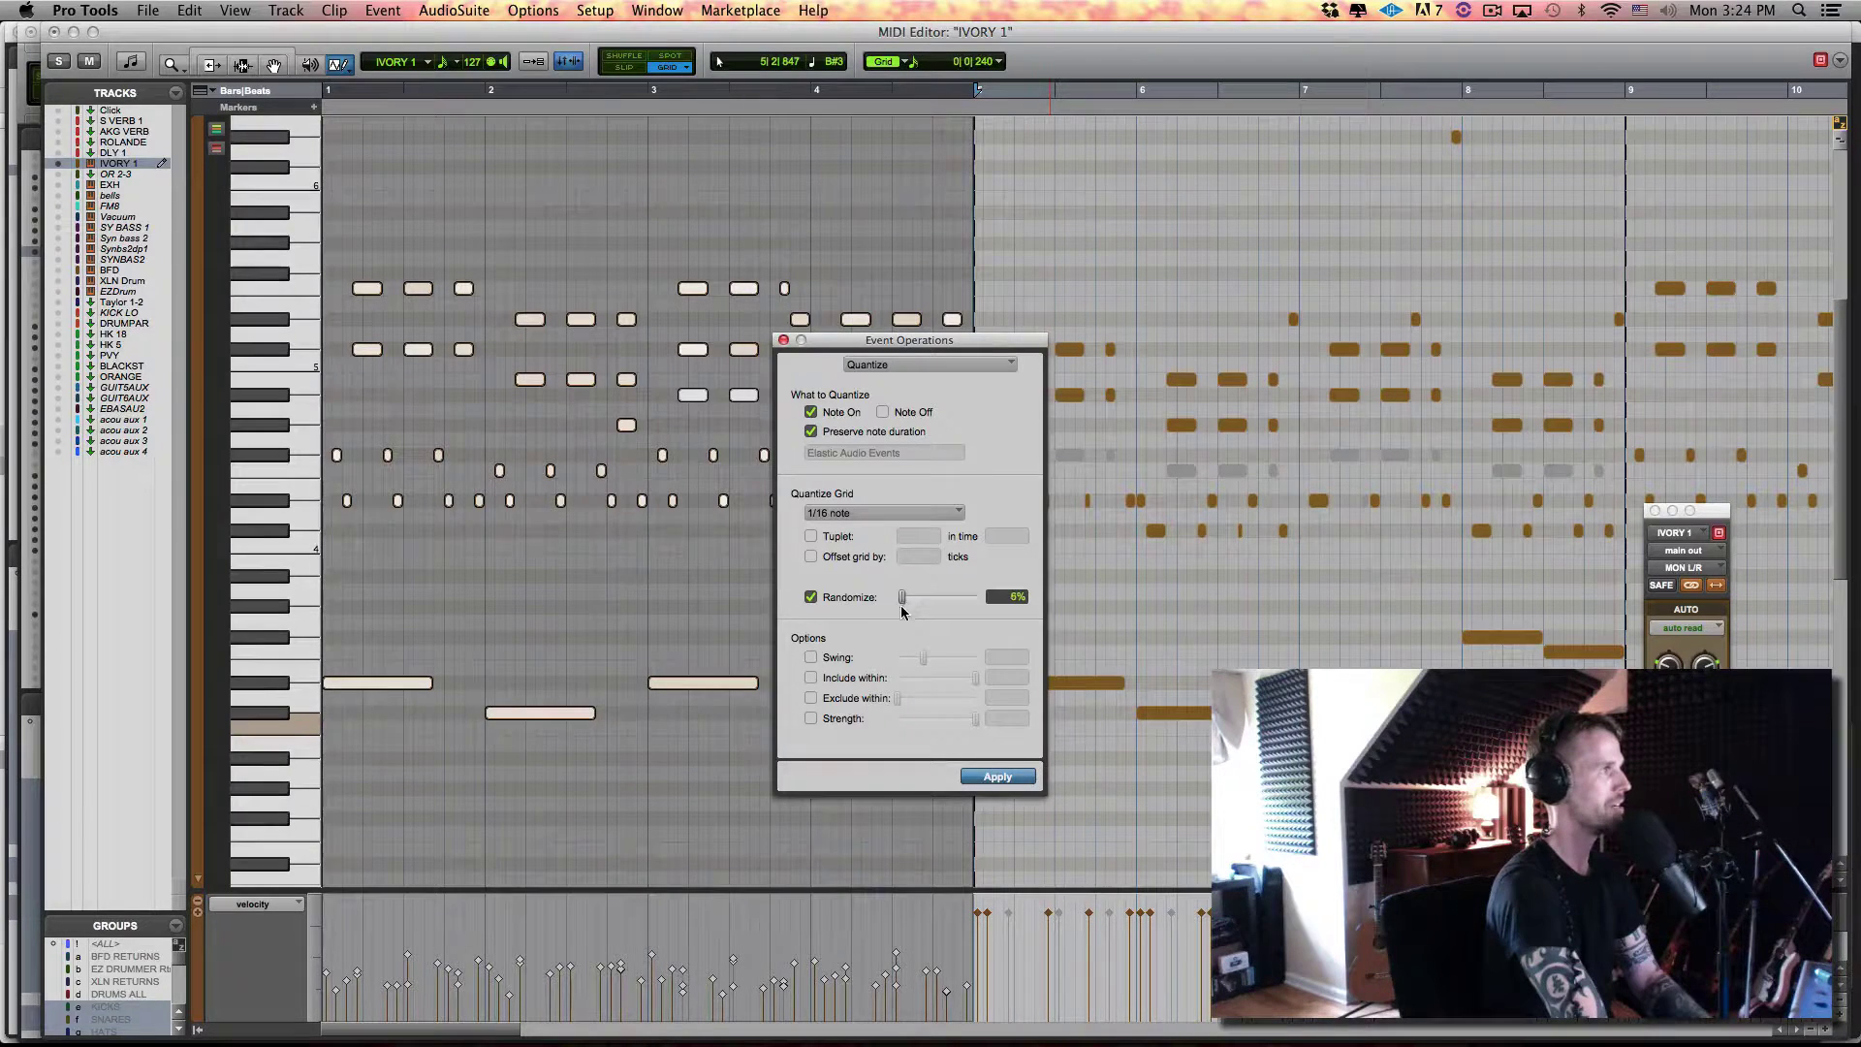
pyautogui.click(999, 777)
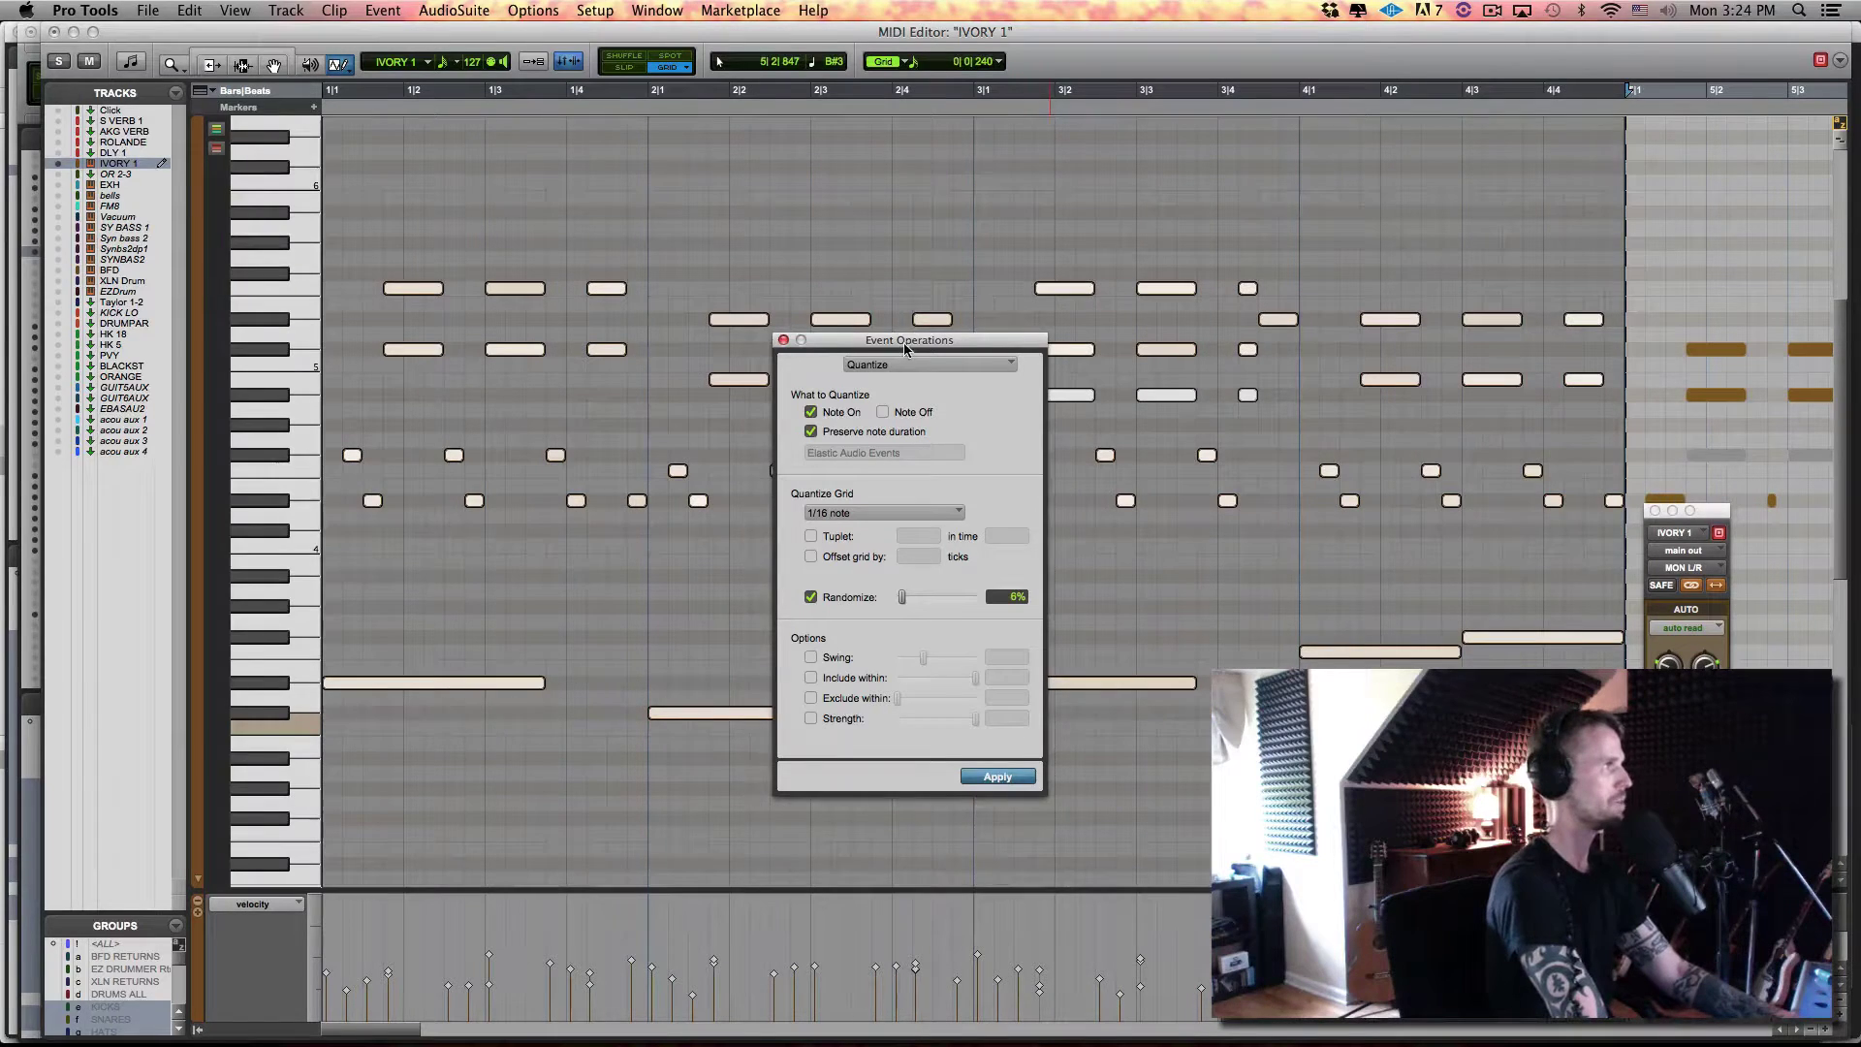
pyautogui.moveTo(903, 342); pyautogui.dragTo(836, 427)
pyautogui.press('super+bracketright')
pyautogui.press('super+bracketleft')
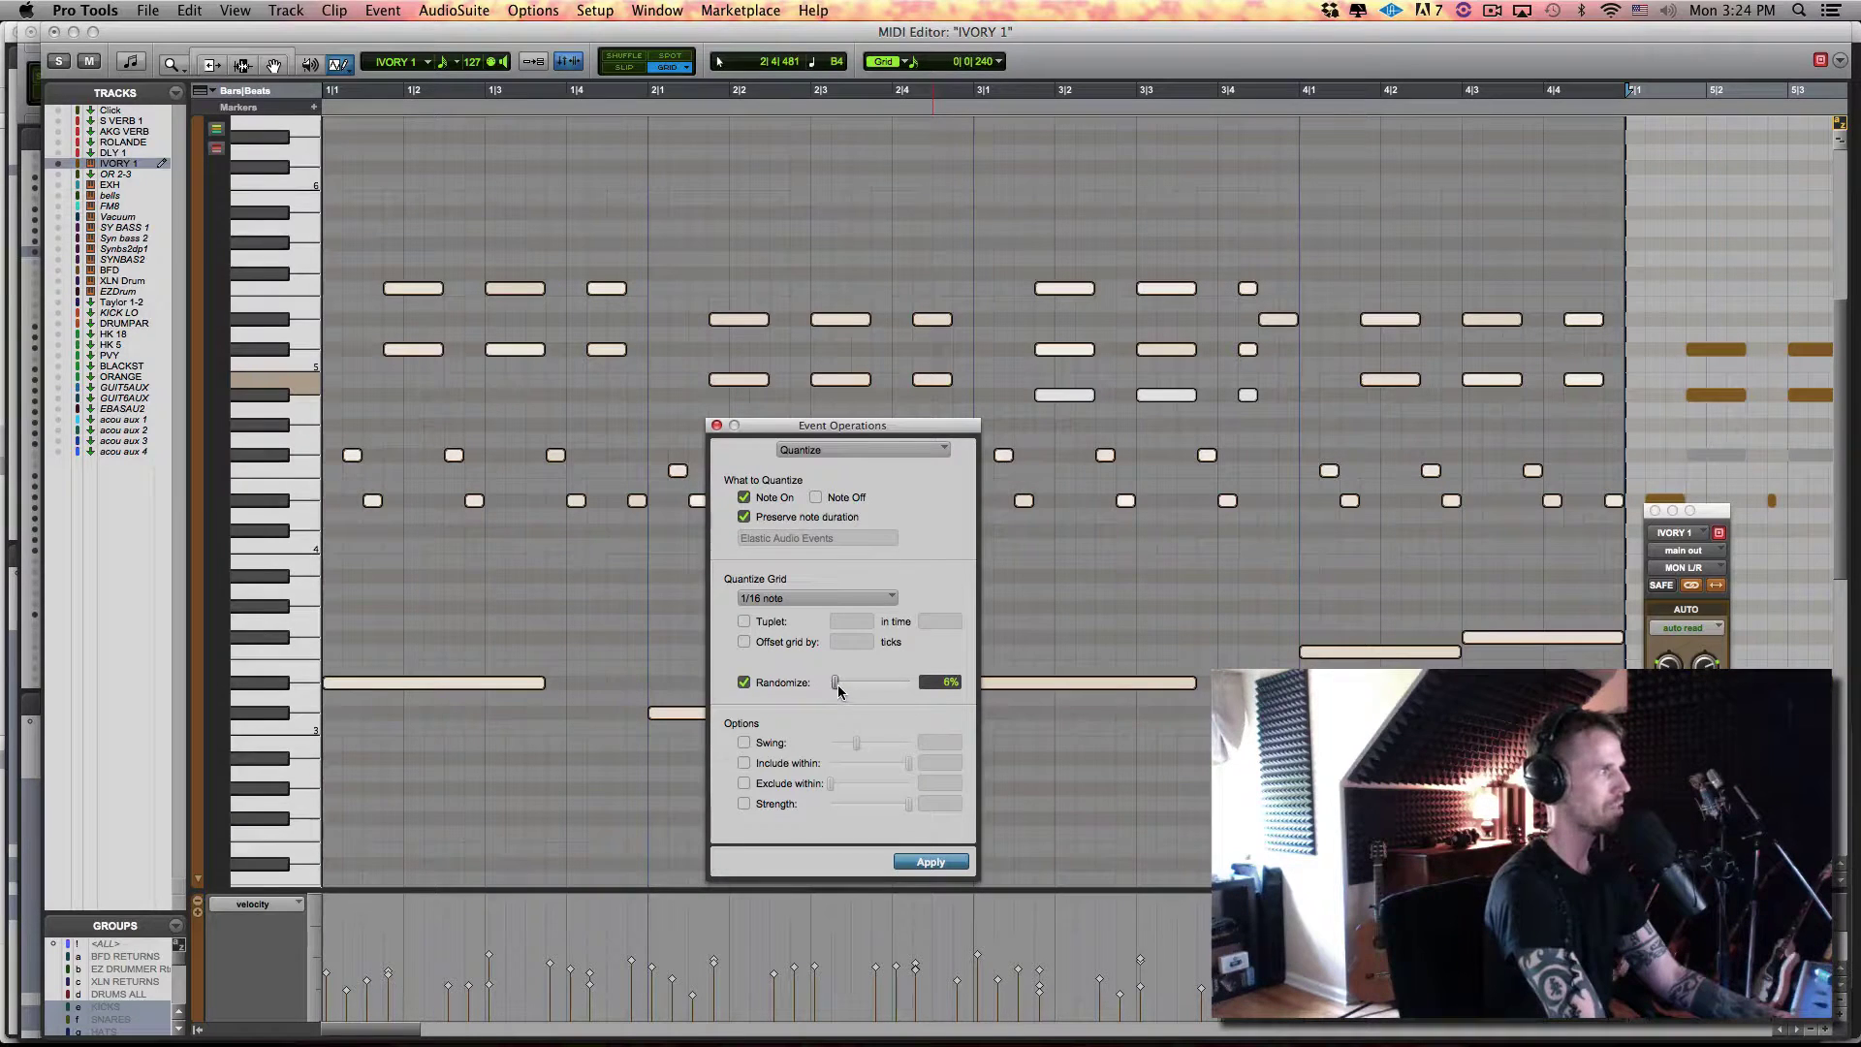
# Raise quantize randomize to 11%, apply it five times, then play the clip
pyautogui.moveTo(838, 690); pyautogui.dragTo(842, 692)
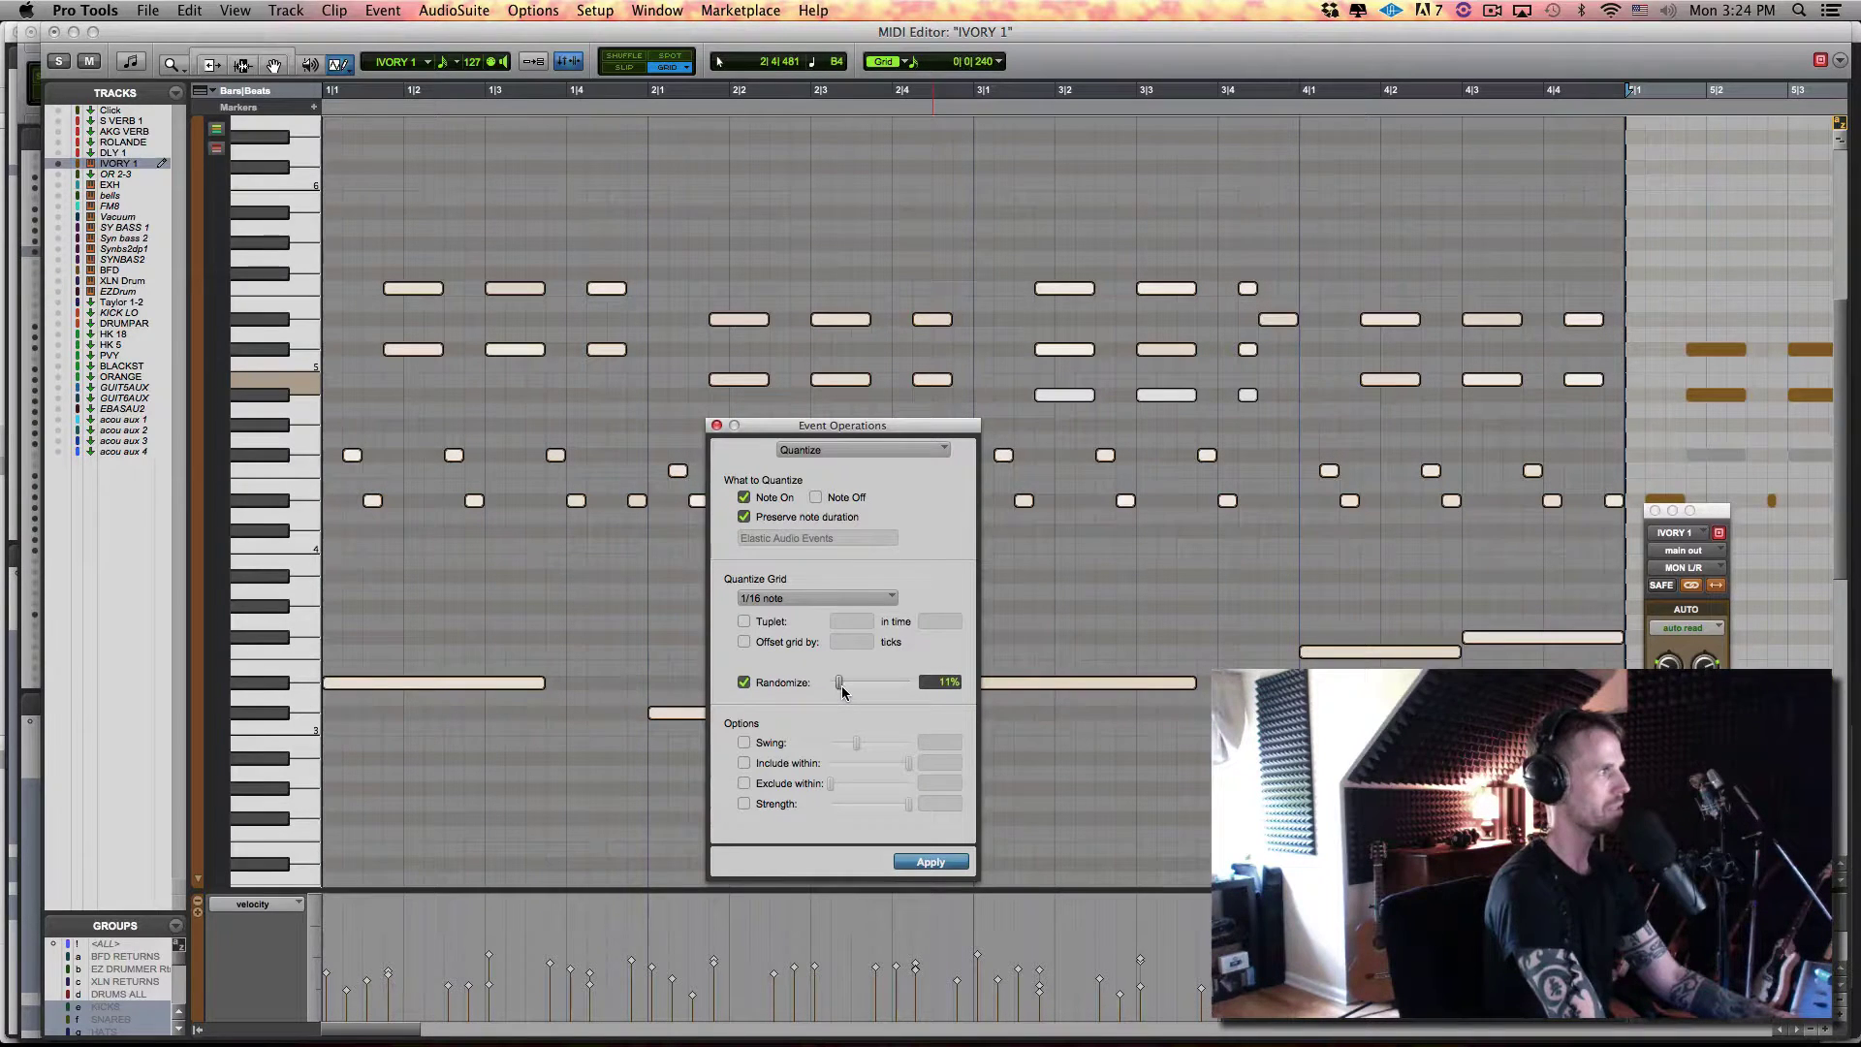
pyautogui.click(924, 862)
pyautogui.click(923, 862)
pyautogui.click(924, 861)
pyautogui.click(923, 862)
pyautogui.click(923, 862)
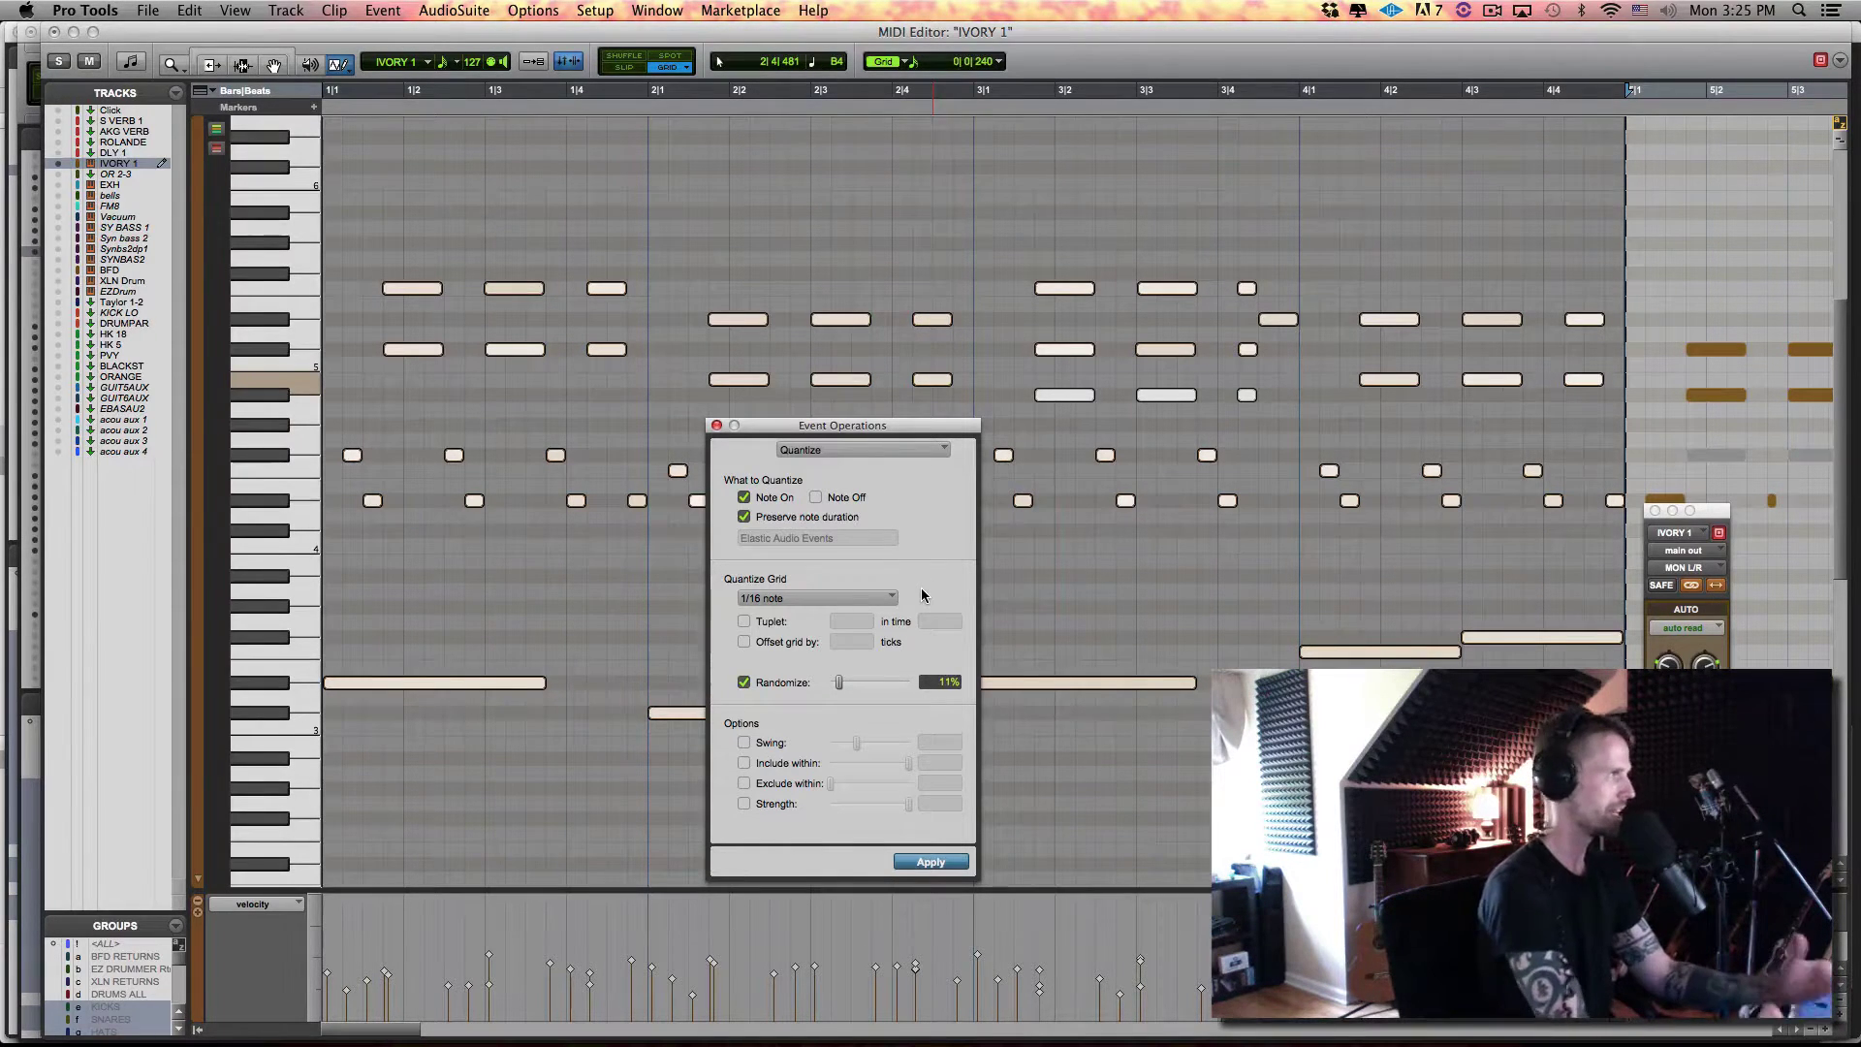
pyautogui.press('space')
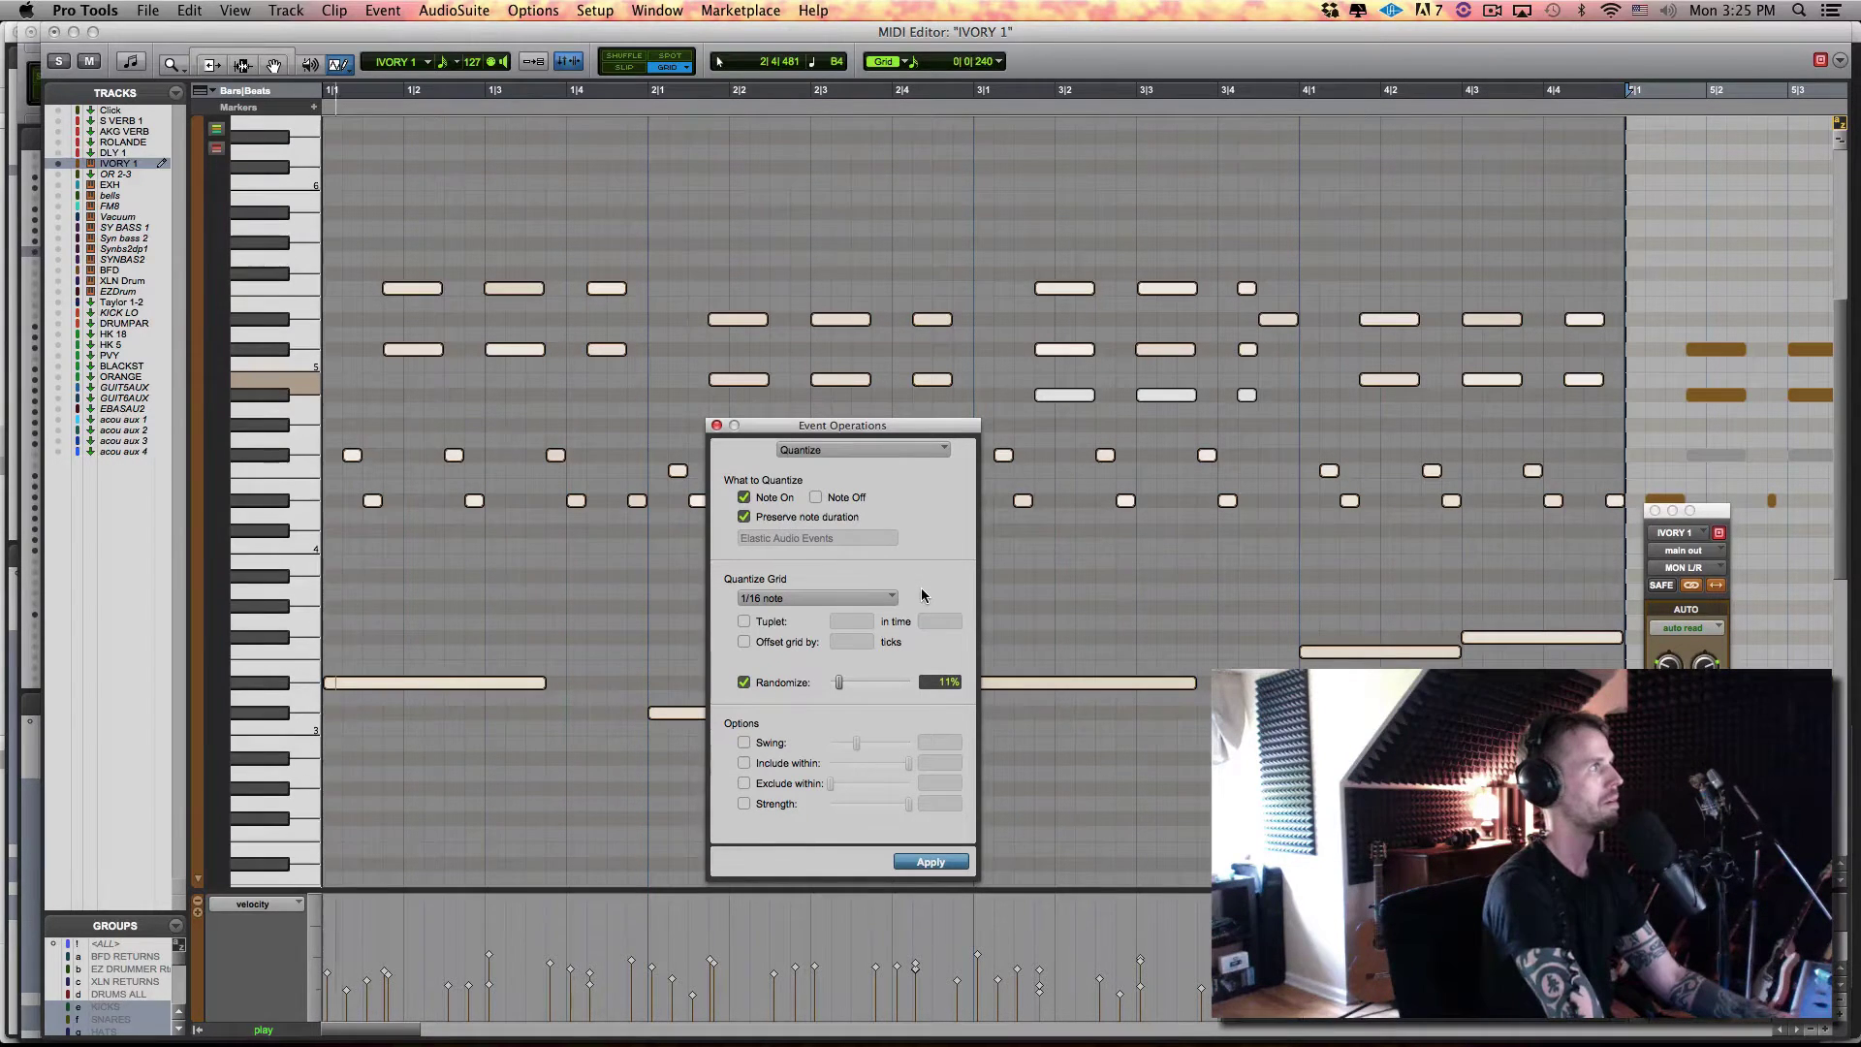
# Close and reopen Event Operations, flipping to Change Velocity and back to Quantize
pyautogui.press('super+w')
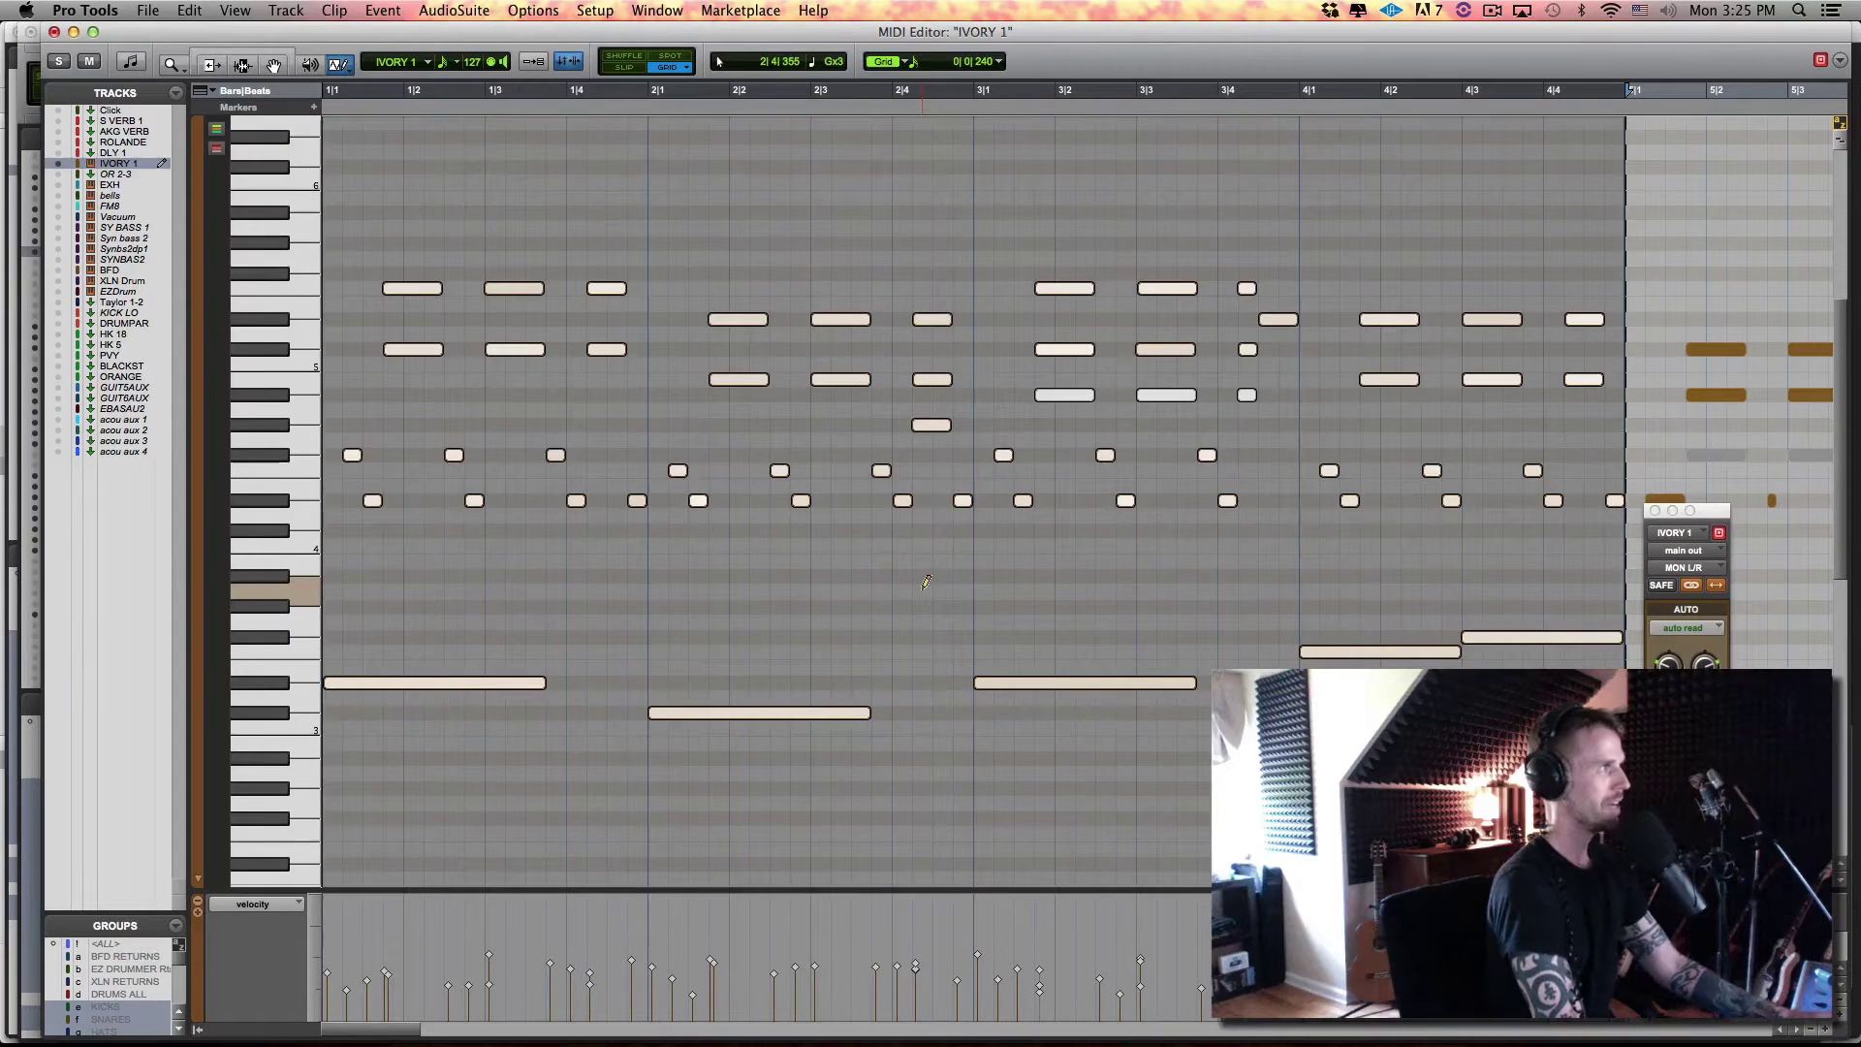
pyautogui.hotkey('alt', '0')
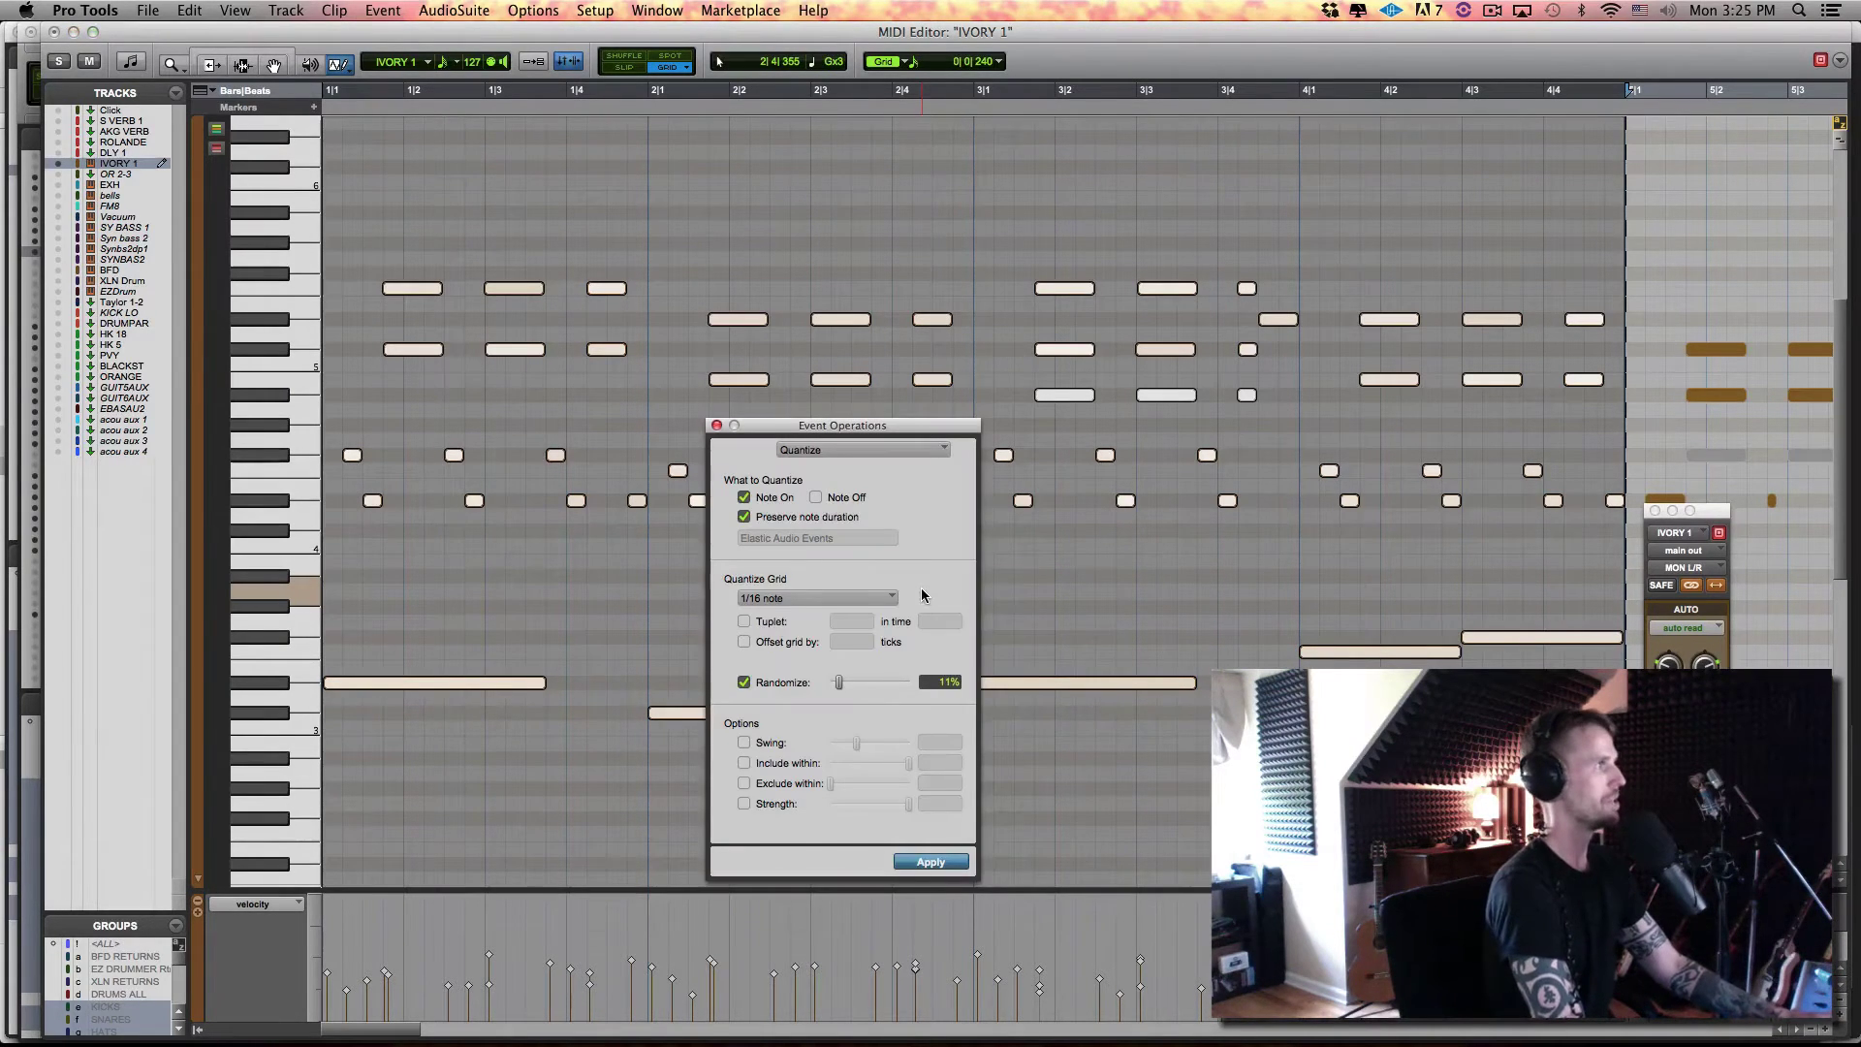
pyautogui.hotkey('alt', '-')
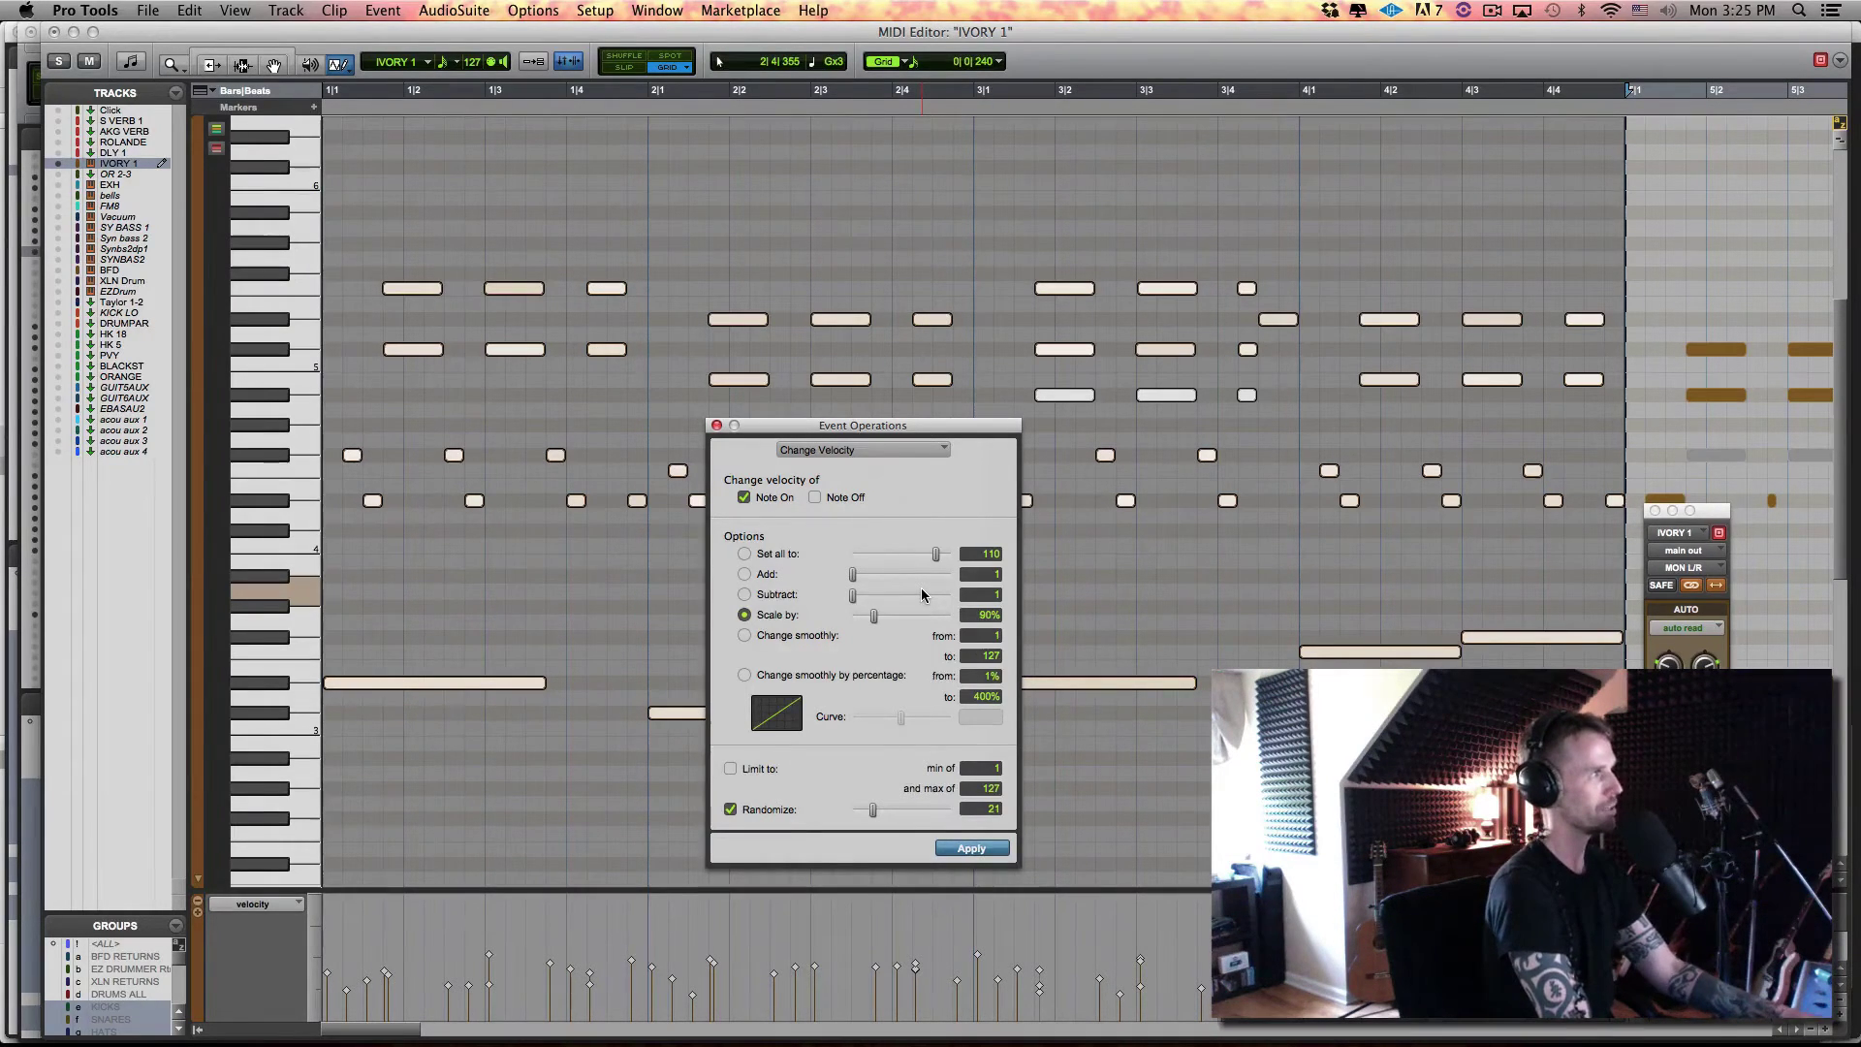
pyautogui.hotkey('alt', '0')
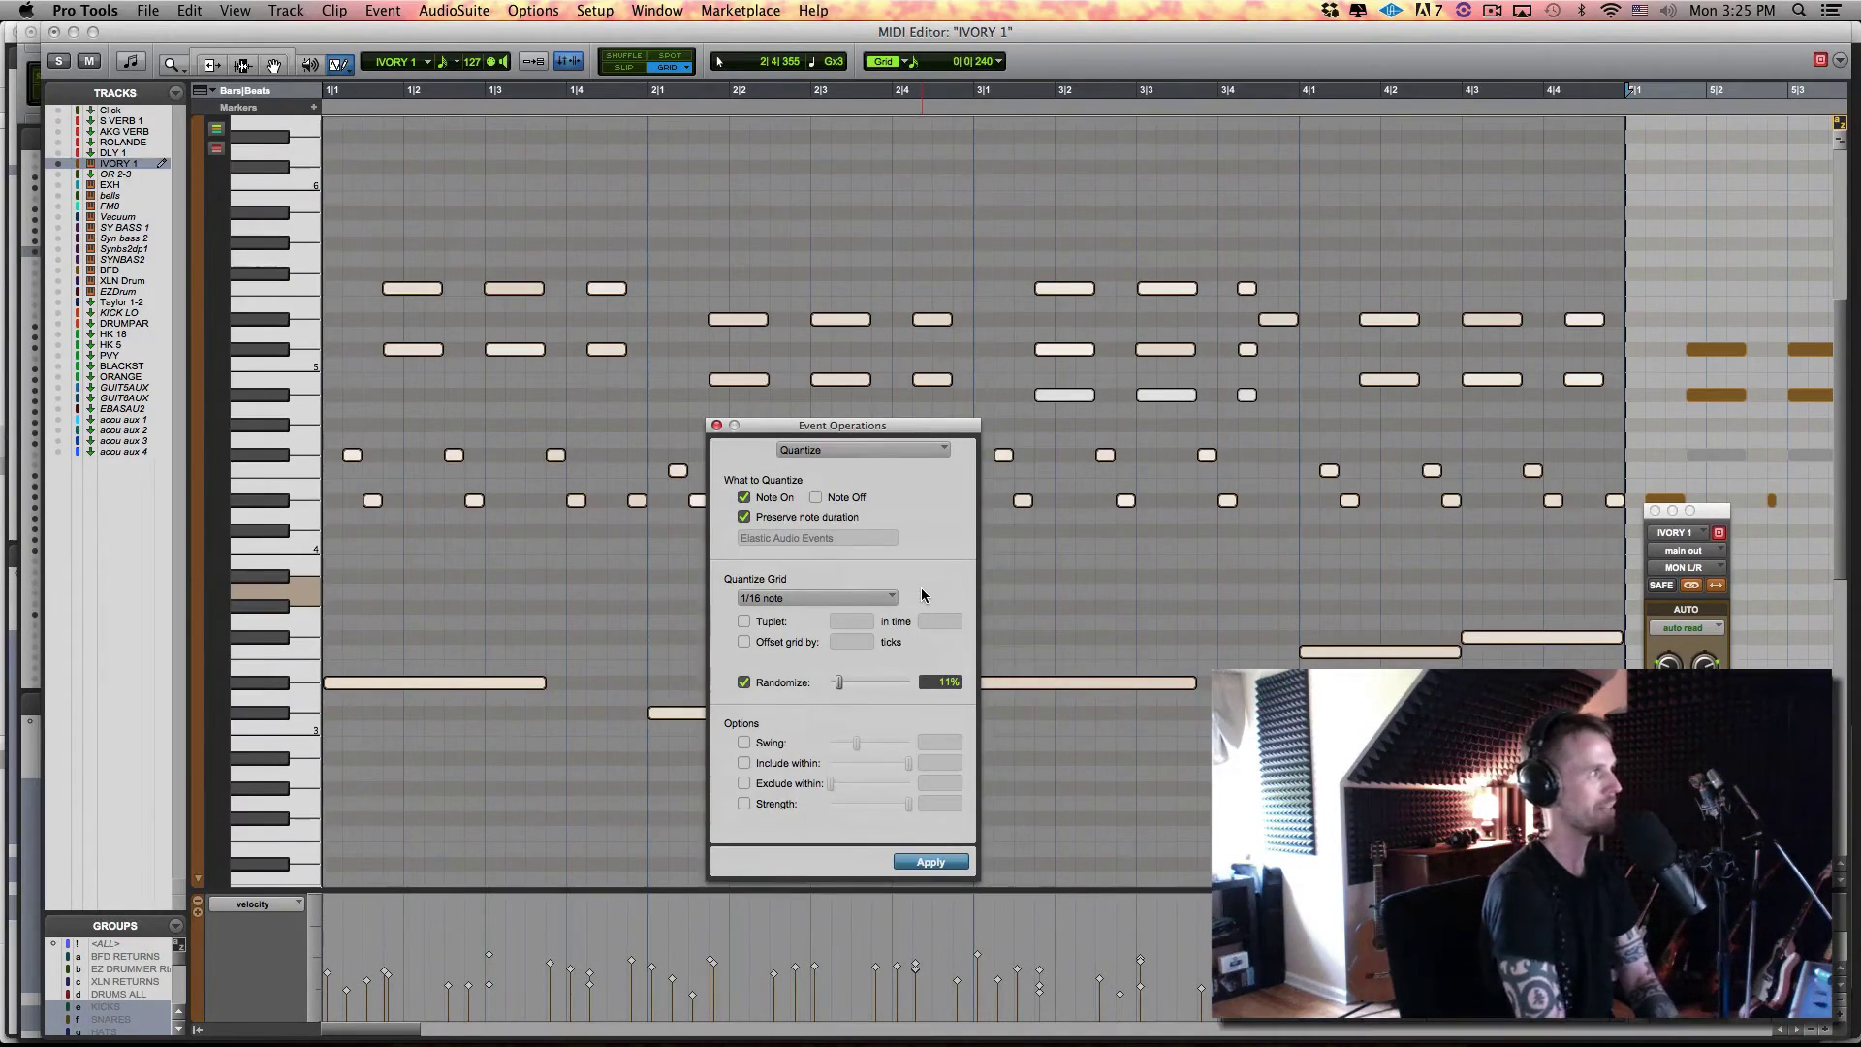